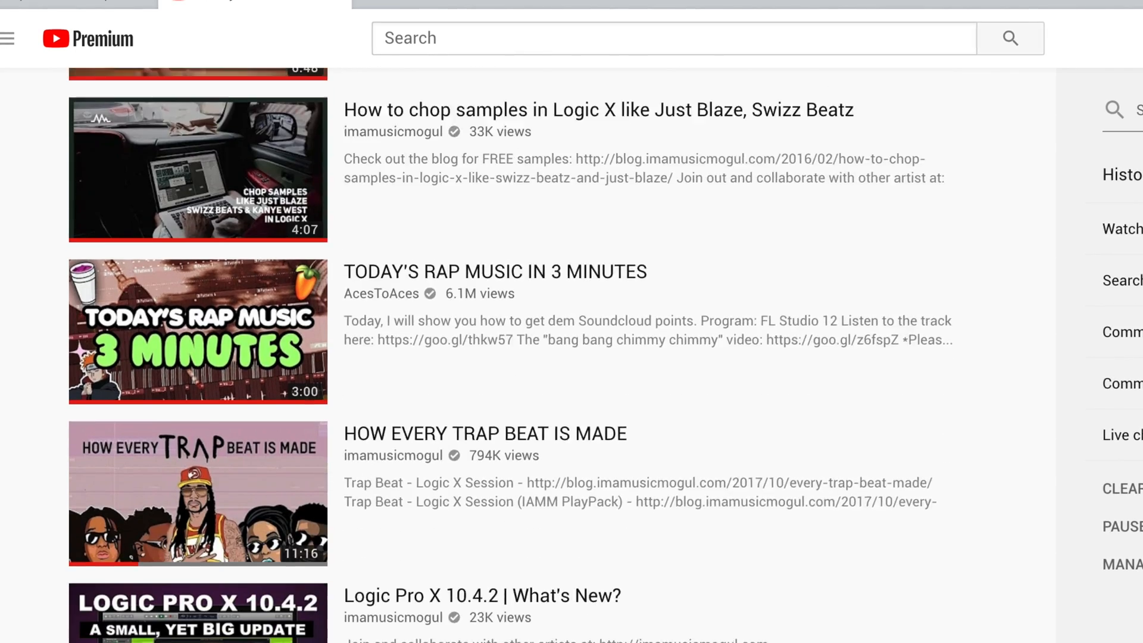
pyautogui.scroll(-5, 572, 357)
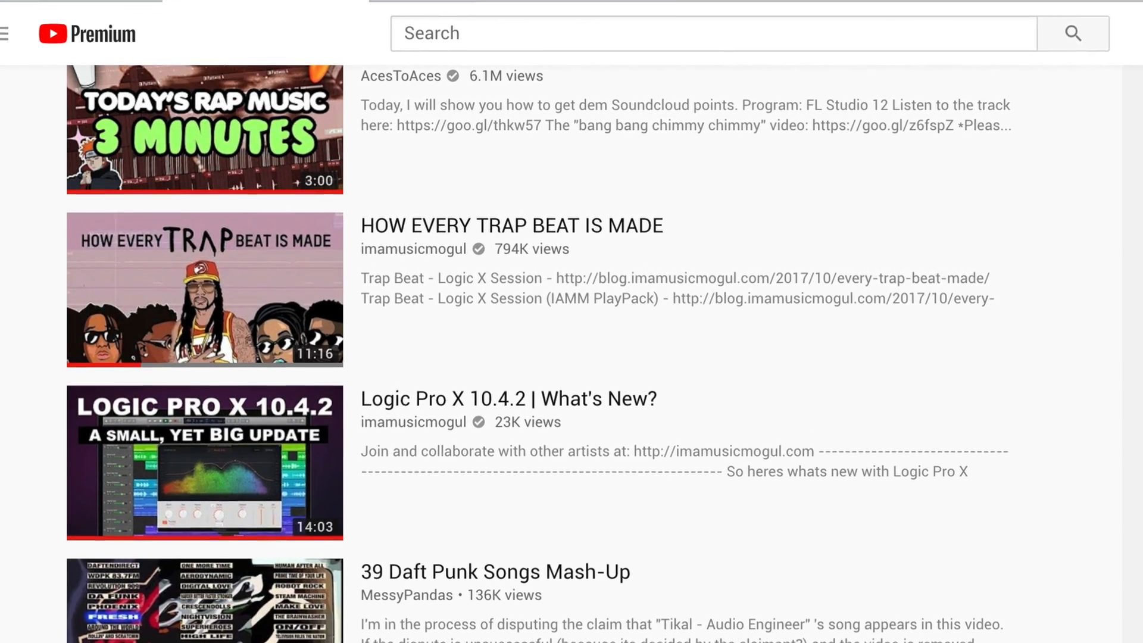
pyautogui.scroll(-1, 572, 357)
pyautogui.scroll(-10, 571, 357)
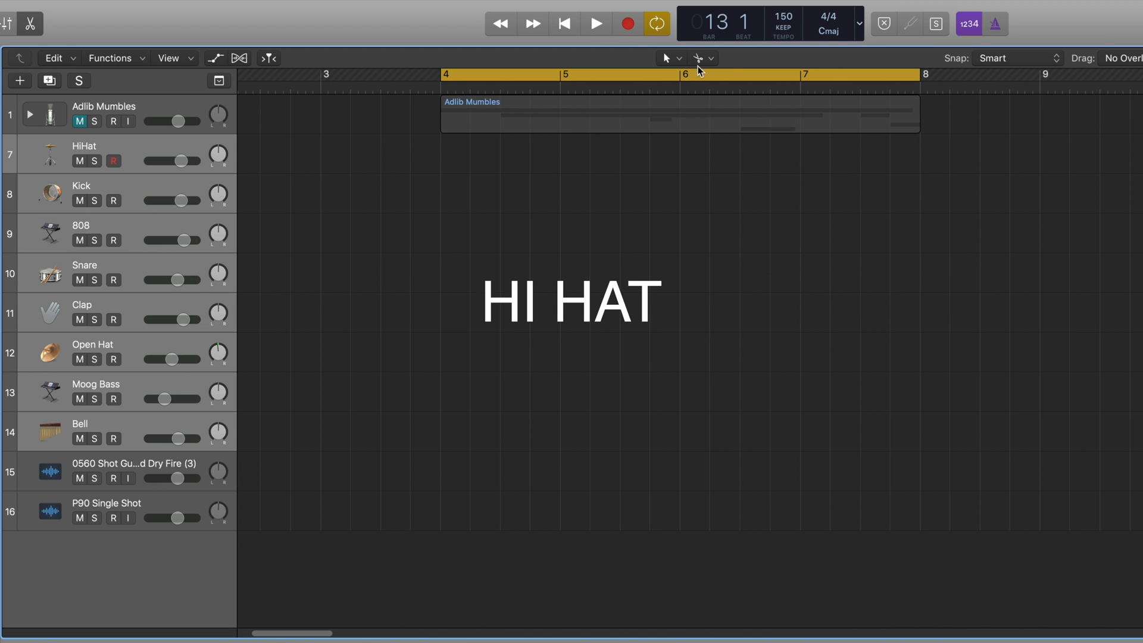
# Step: Create a HiHat region with the Pencil tool, extending from bar 4 to the start of bar 8
pyautogui.click(527, 35)
pyautogui.click(724, 97)
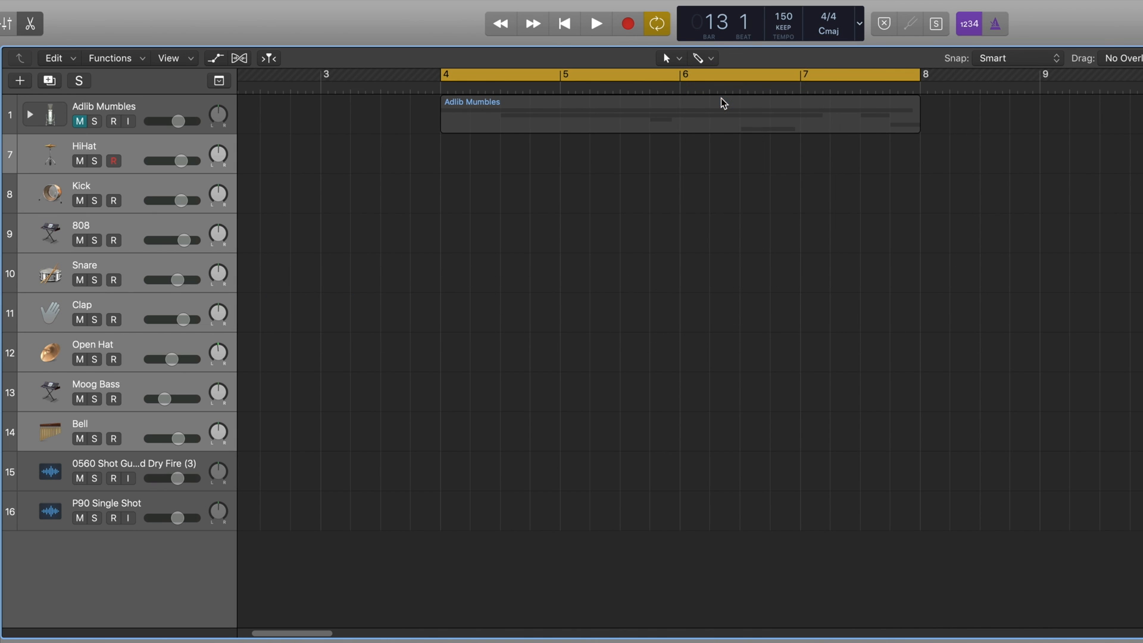
pyautogui.click(712, 58)
pyautogui.click(712, 62)
pyautogui.click(451, 168)
pyautogui.moveTo(562, 166); pyautogui.dragTo(911, 147)
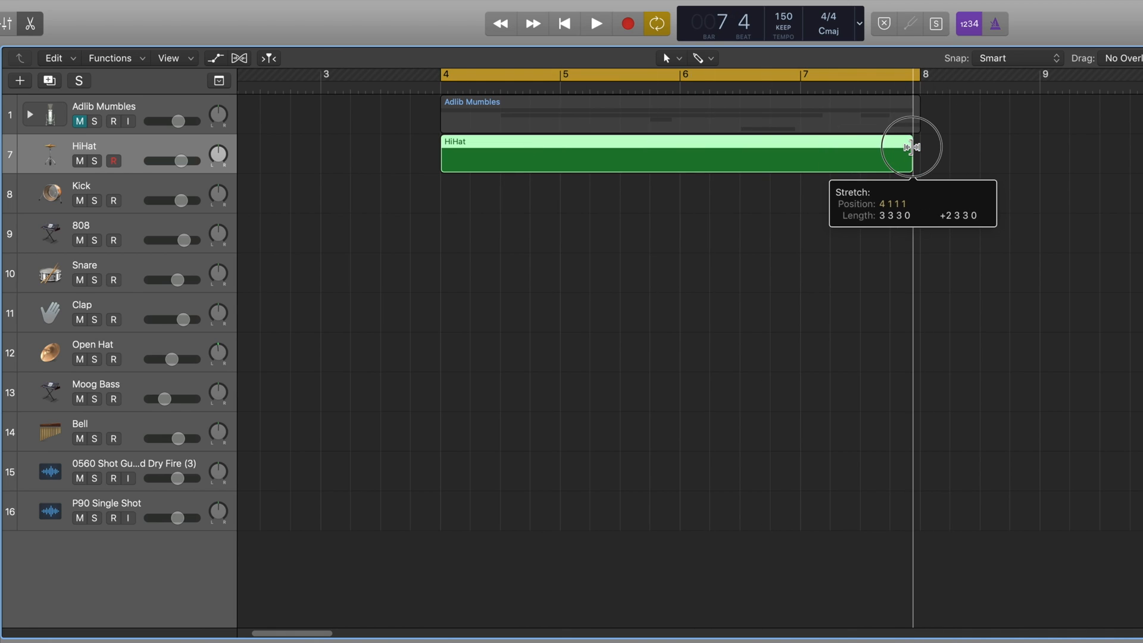
pyautogui.moveTo(913, 147); pyautogui.dragTo(920, 148)
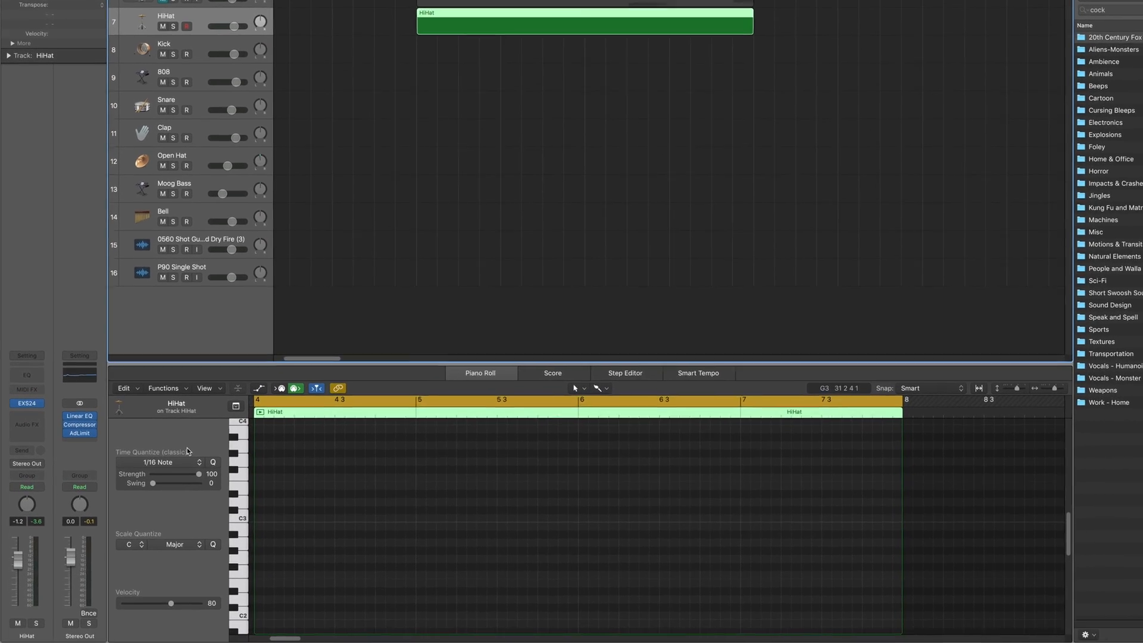
# Step: Set the time quantize to 1/8 Note, fill the whole HiHat region with back-to-back C3 notes and play it back
pyautogui.click(172, 463)
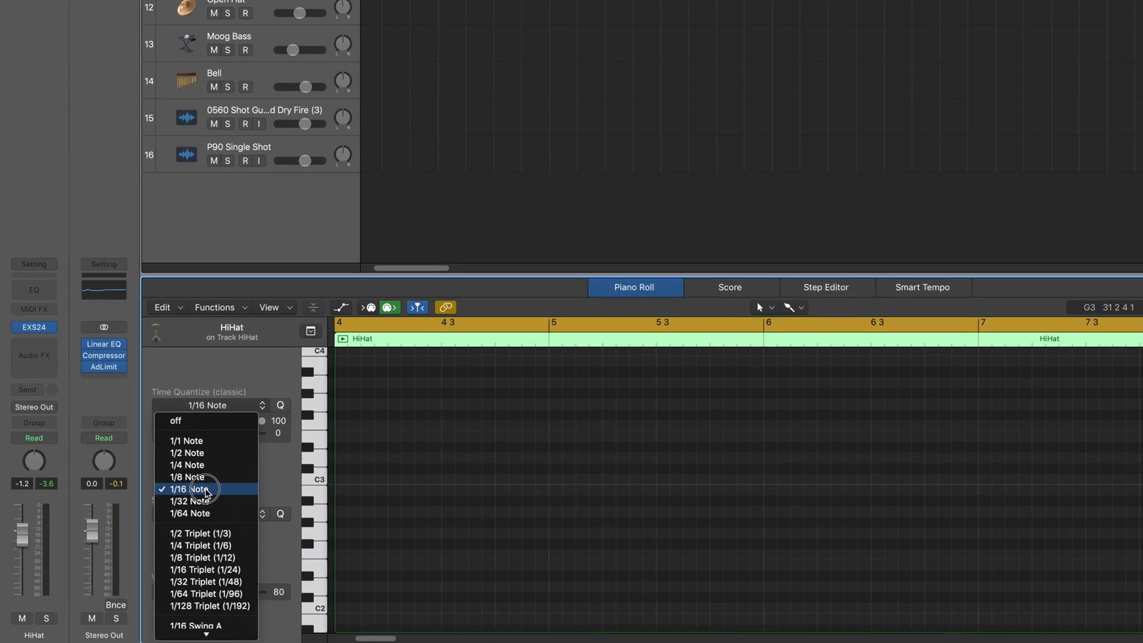
pyautogui.click(197, 478)
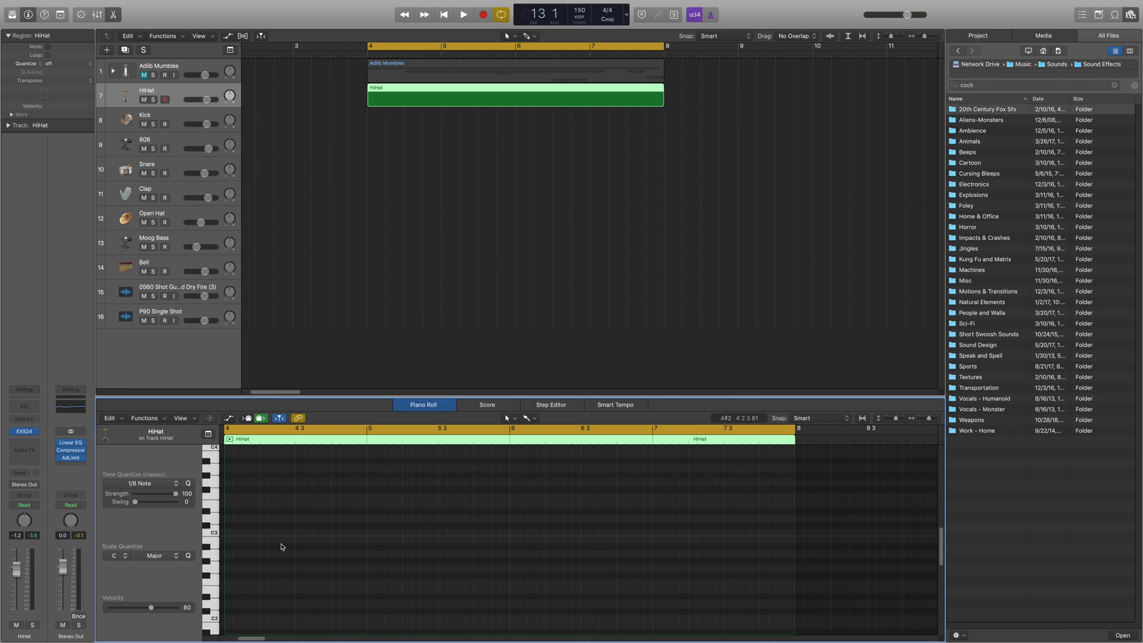
pyautogui.click(229, 533)
pyautogui.moveTo(229, 533); pyautogui.dragTo(784, 534)
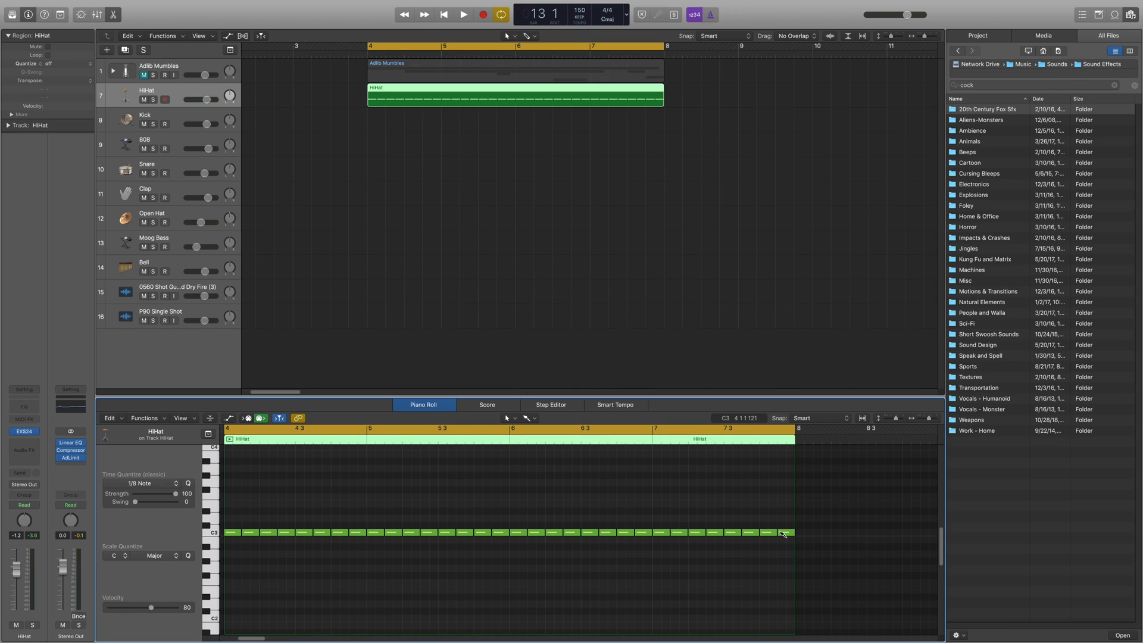
pyautogui.press('space')
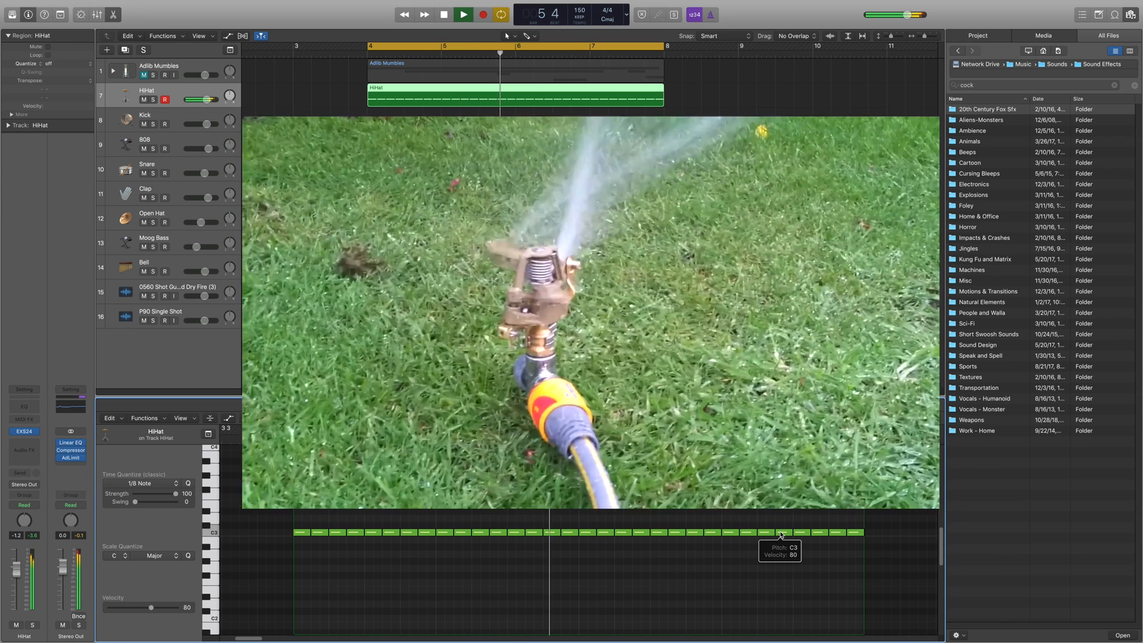
pyautogui.press('space')
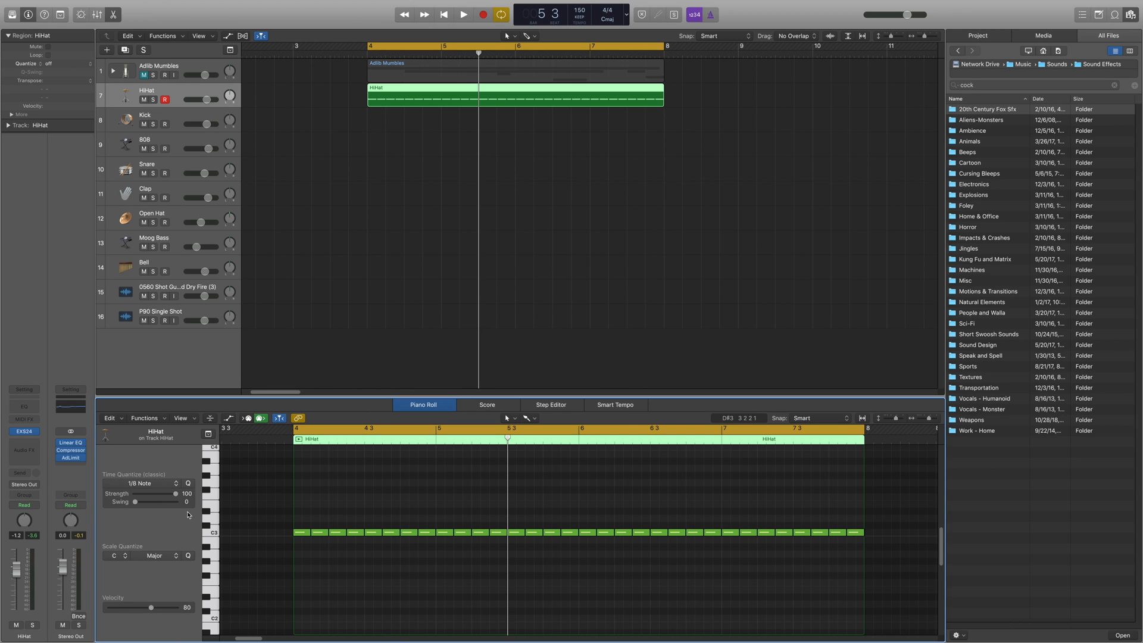
# Step: Set the time quantize to 1/32 Note and replace the C3 hi-hat at bar 4, beat 4 with two short G#2 notes, checking by playback
pyautogui.click(155, 485)
pyautogui.press('Escape')
pyautogui.press('space')
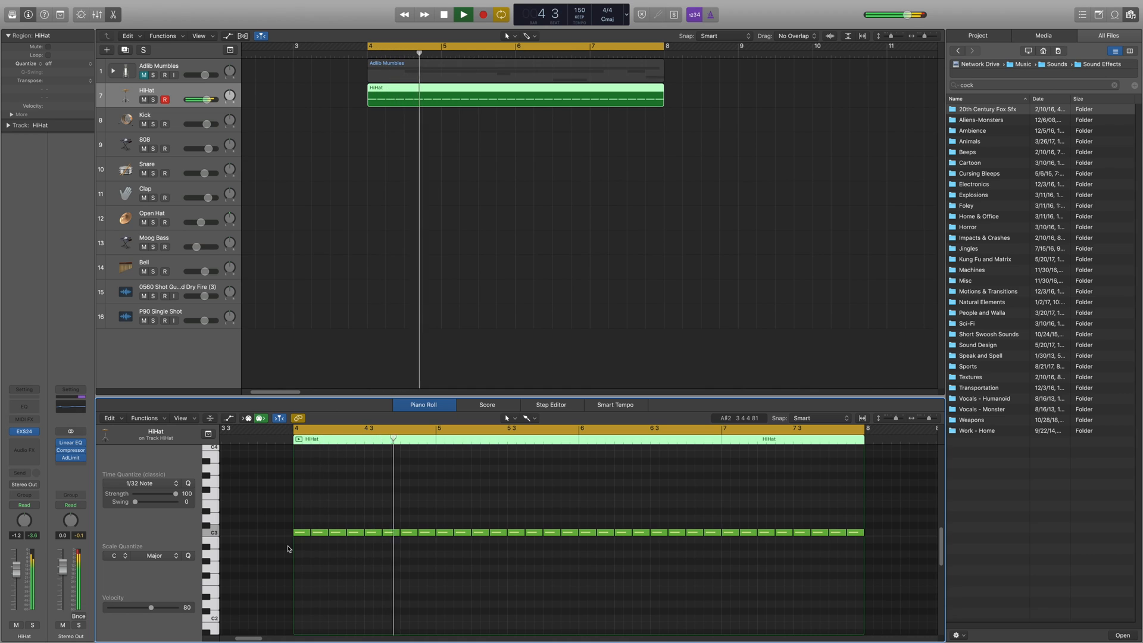
pyautogui.keyDown('super'); pyautogui.click(403, 563); pyautogui.keyUp('super')
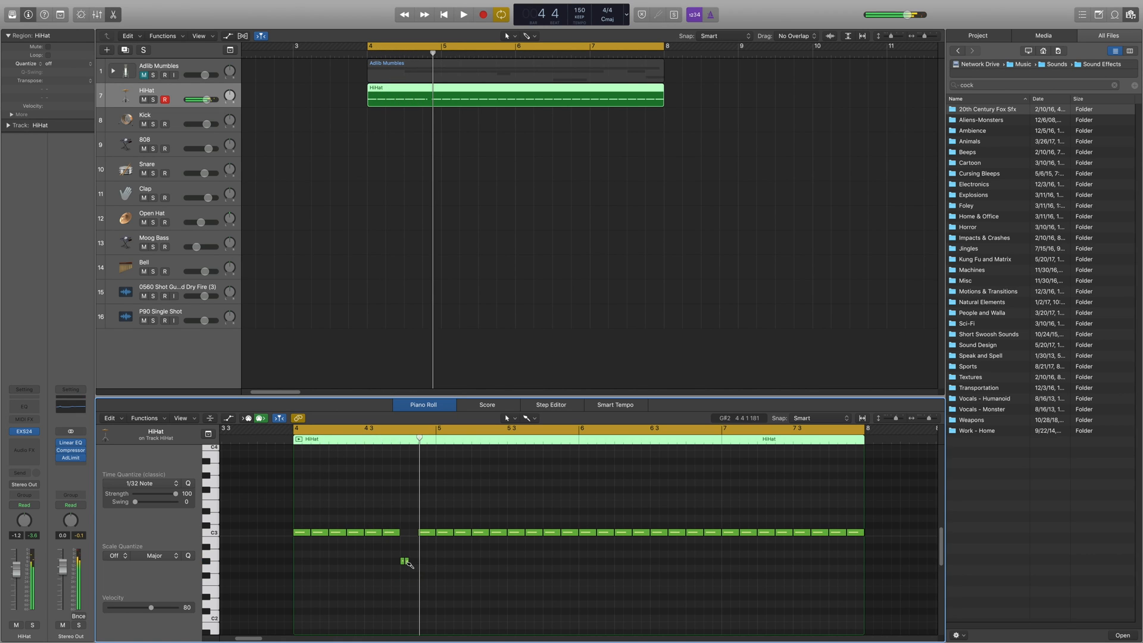
pyautogui.press('space')
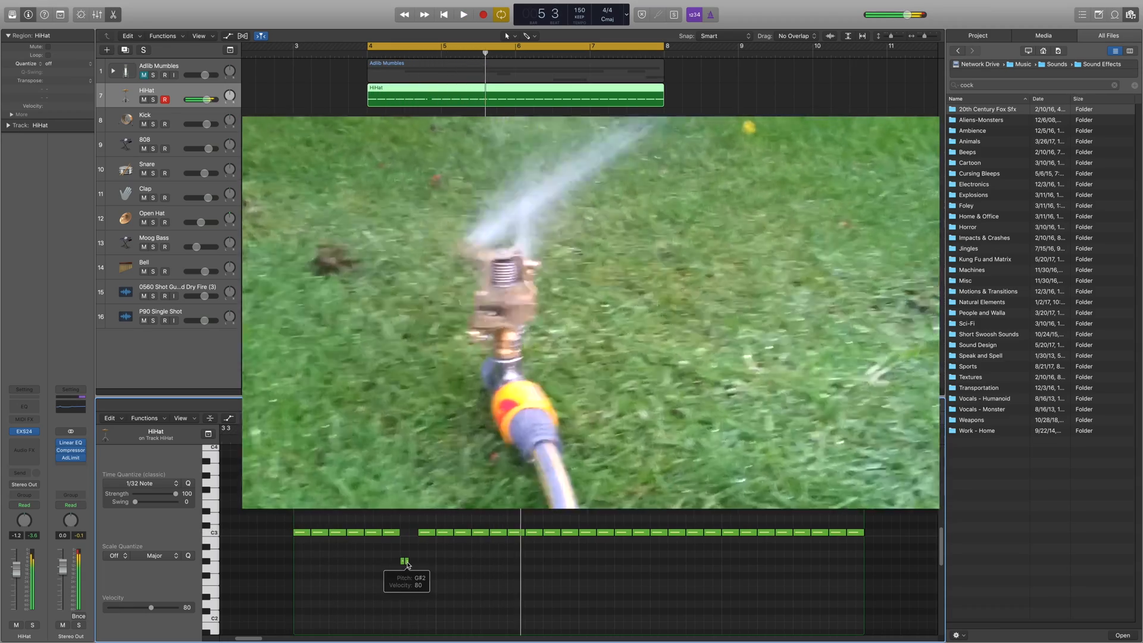
pyautogui.press('space')
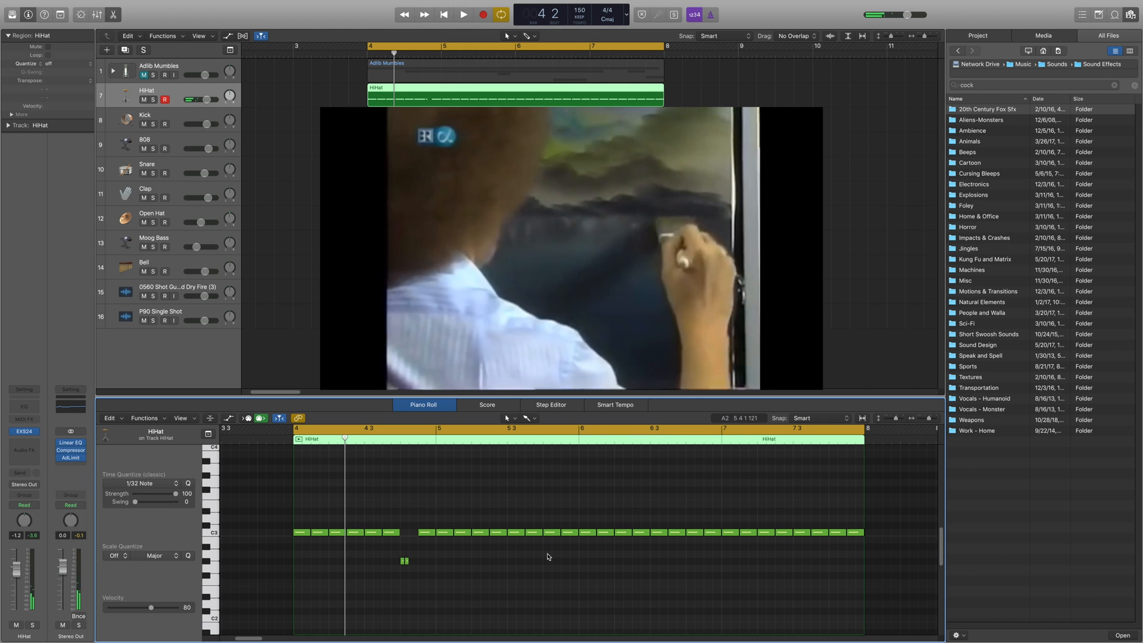
# Step: Replace the C3 hi-hat at bar 5, beat 4 with a roll of four 1/32 G#2 notes and listen to it
pyautogui.click(551, 535)
pyautogui.press('Delete')
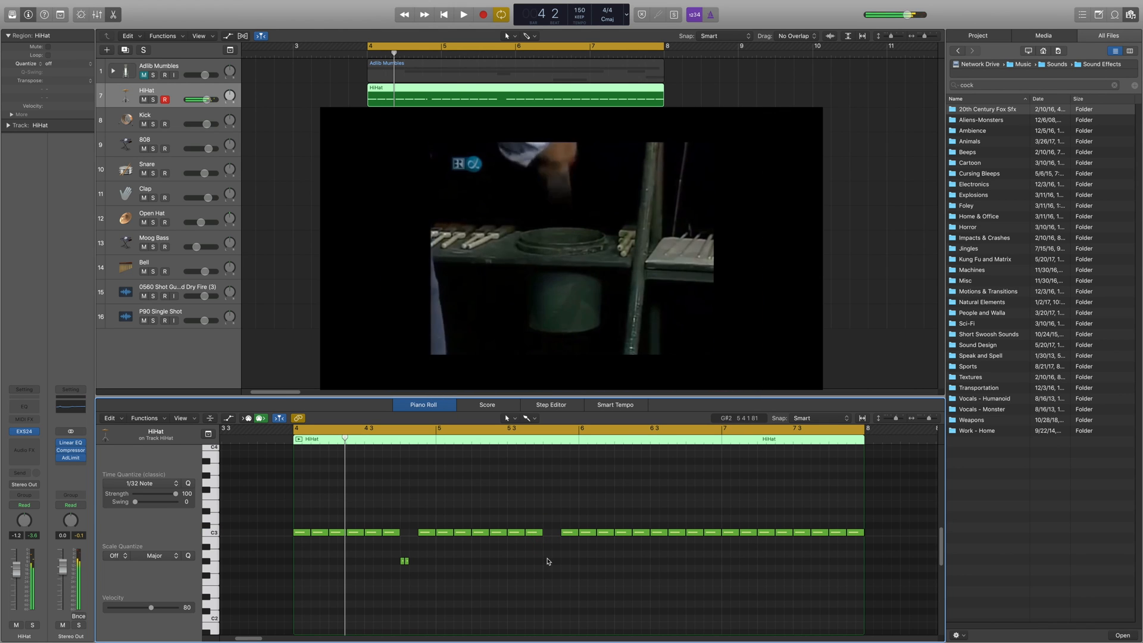
pyautogui.click(548, 561)
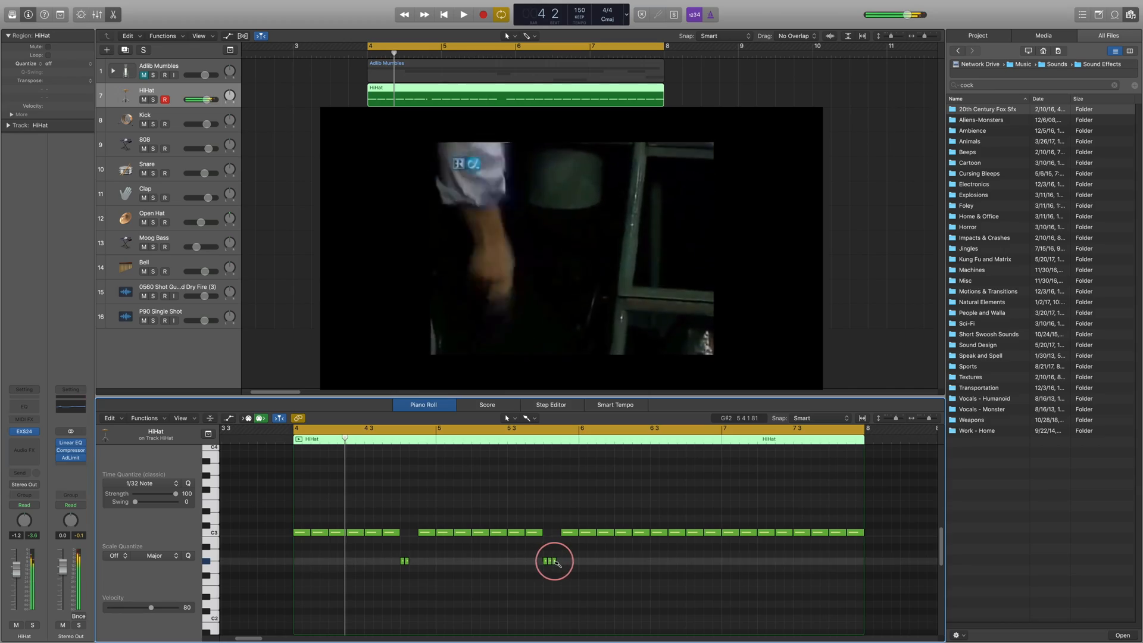
pyautogui.press('space')
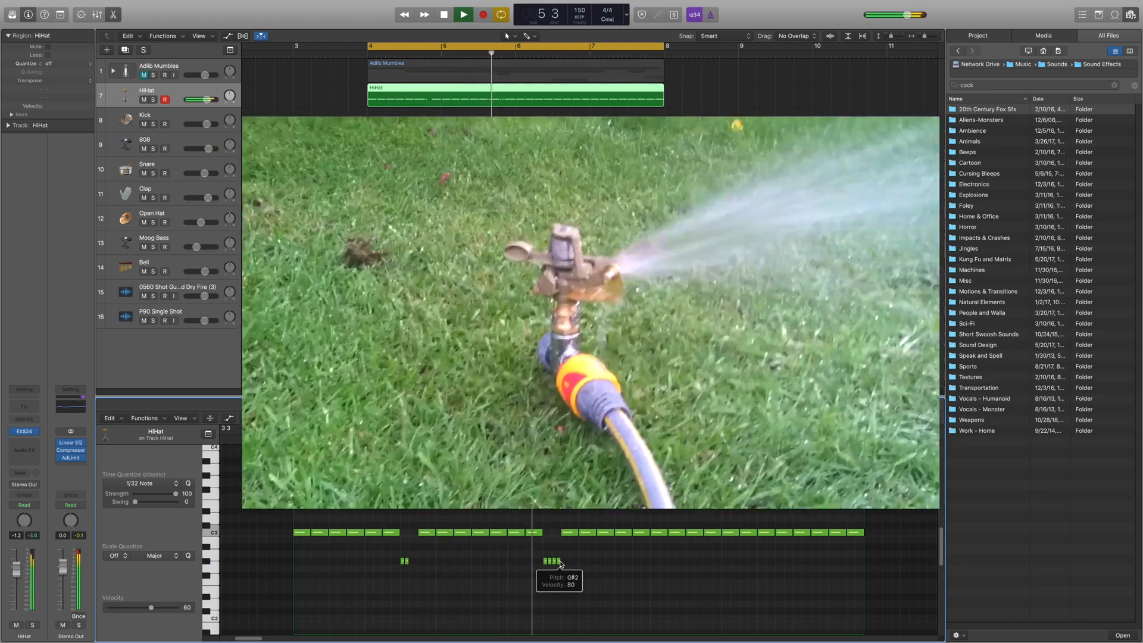
pyautogui.press('space')
# Step: Replace the last C3 hi-hat of bar 6 with two 1/32 G#2 notes and play the pattern
pyautogui.click(709, 533)
pyautogui.press('Delete')
pyautogui.click(708, 562)
pyautogui.press('space')
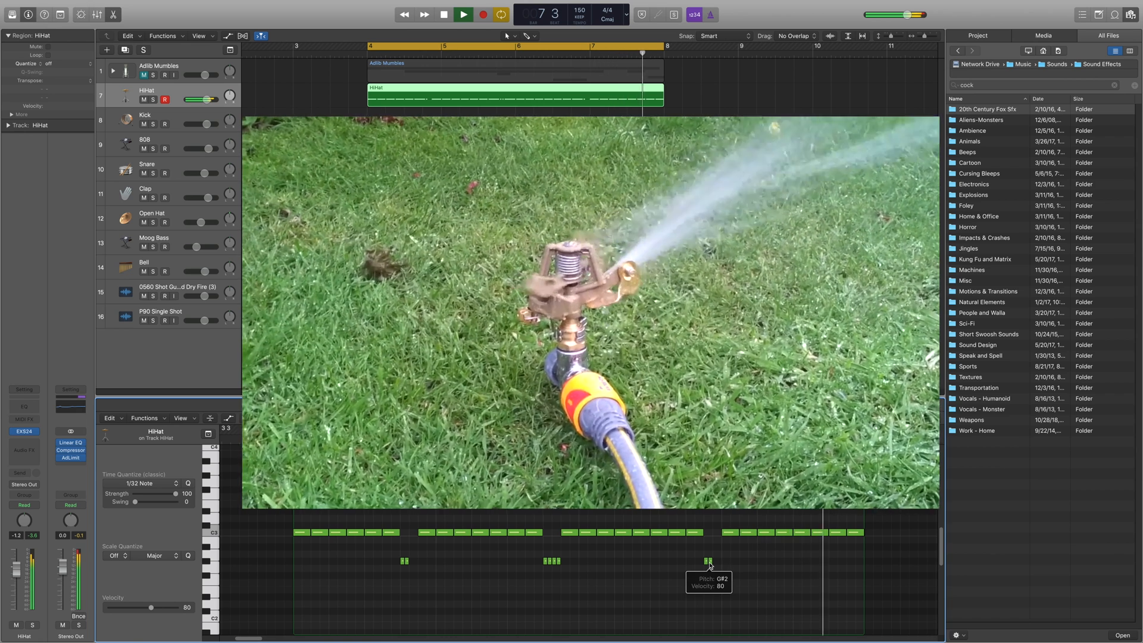
pyautogui.press('space')
# Step: Replace the C3 hi-hat at bar 7, beat 4 with four 1/32 G#2 notes and play the finished hi-hat pattern
pyautogui.click(837, 533)
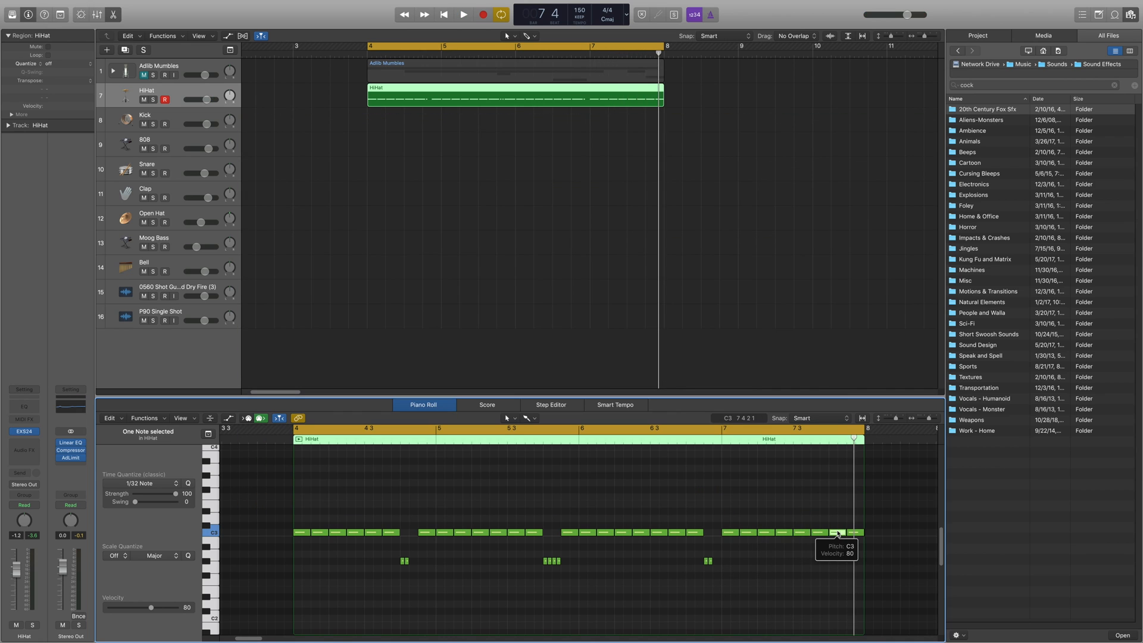
pyautogui.press('Delete')
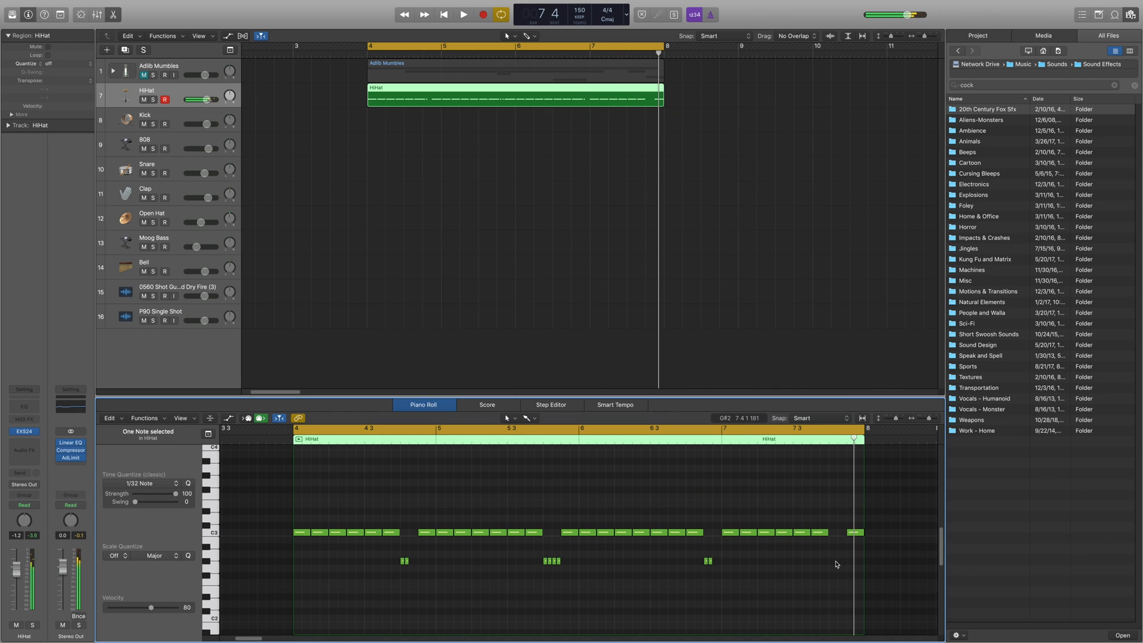
pyautogui.moveTo(833, 563); pyautogui.dragTo(846, 564)
pyautogui.press('space')
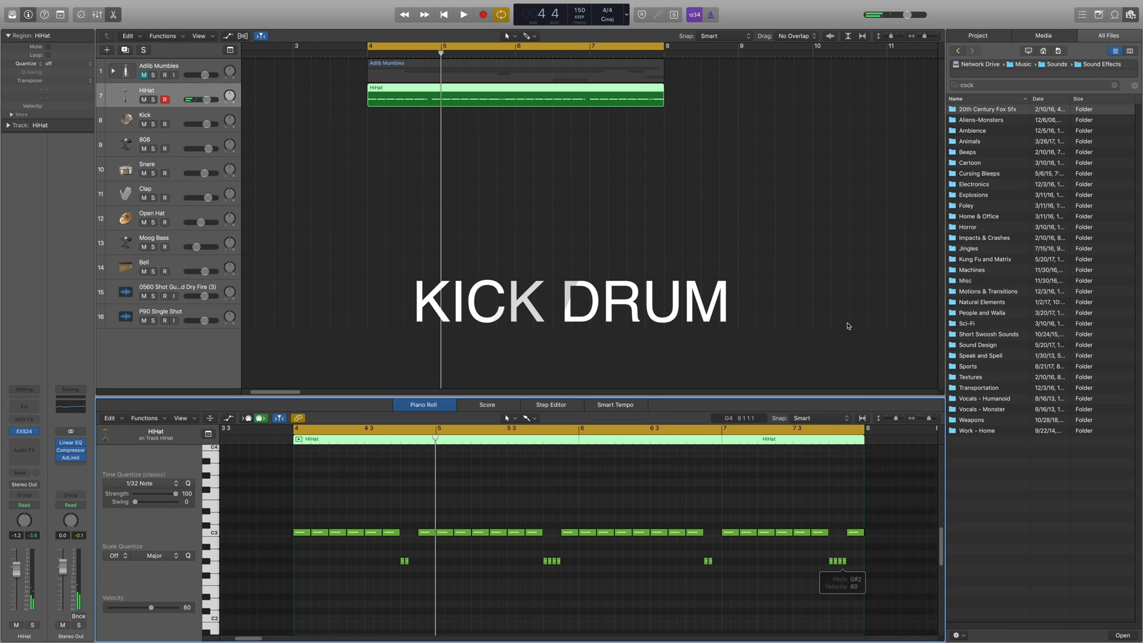
# Step: Create a Kick region from bar 4 to the start of bar 8 and place a C1 kick note at its beginning
pyautogui.click(376, 131)
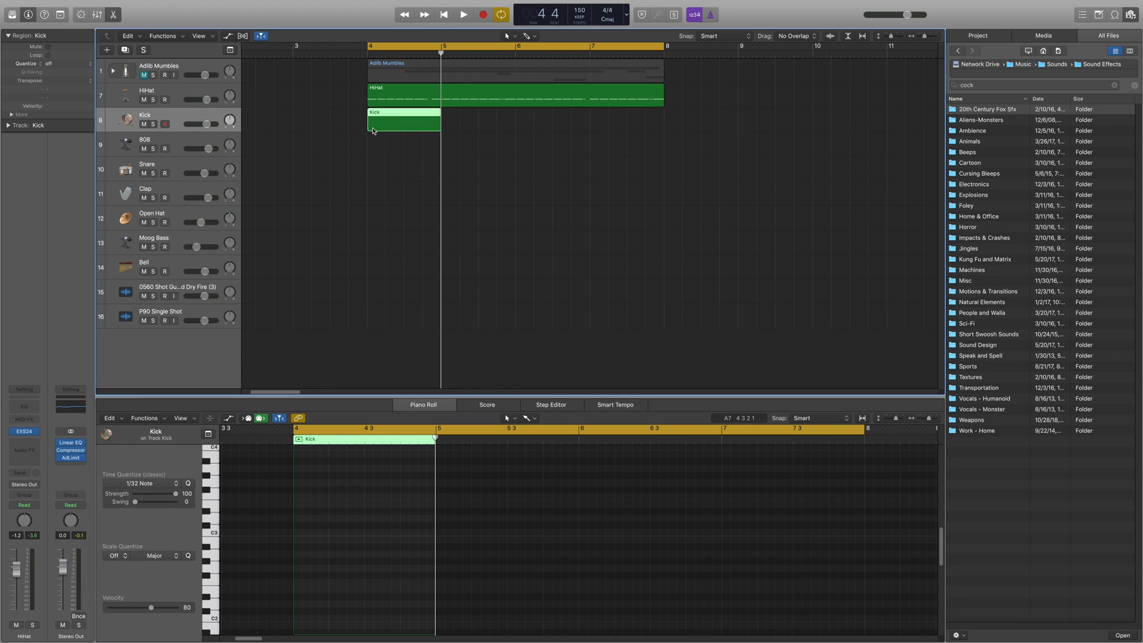
pyautogui.moveTo(441, 127); pyautogui.dragTo(664, 129)
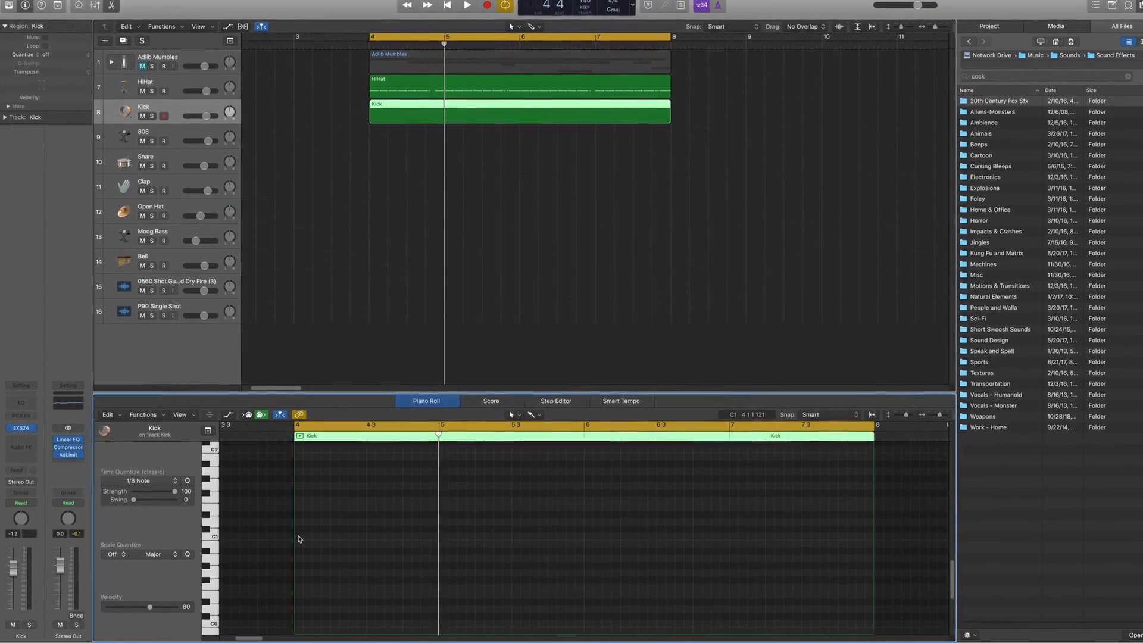
pyautogui.click(301, 538)
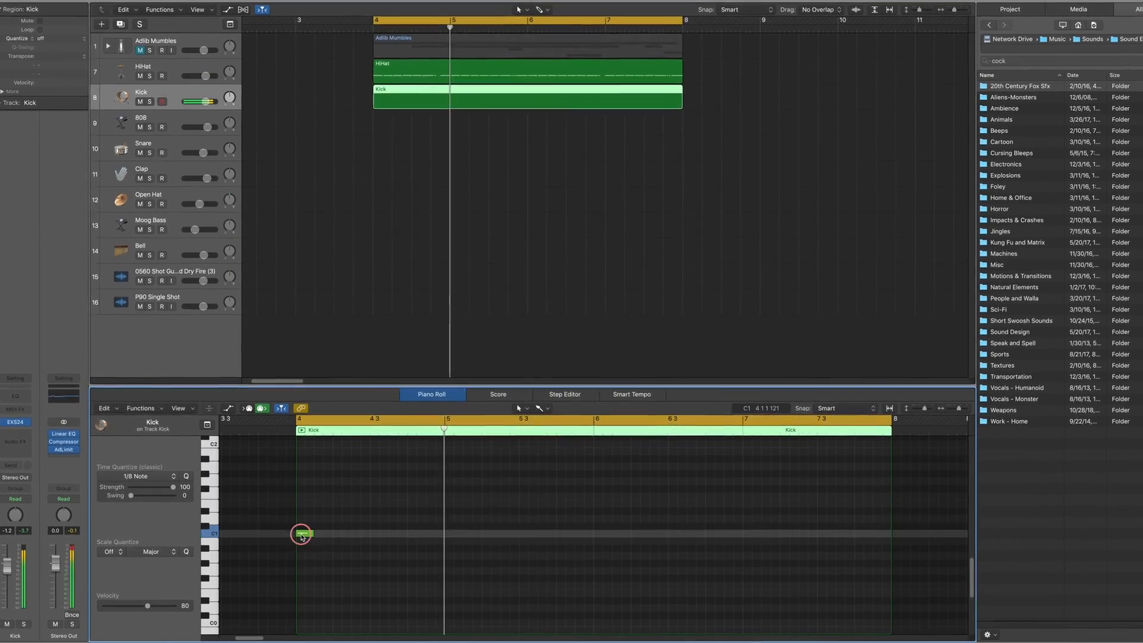
pyautogui.press('space')
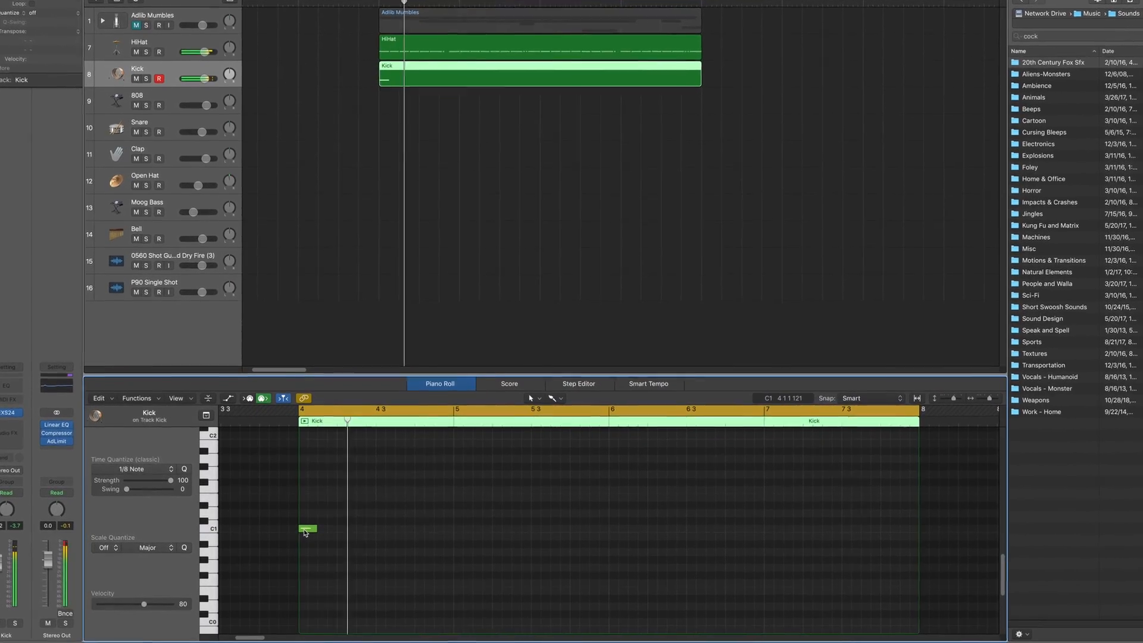
pyautogui.moveTo(305, 532)
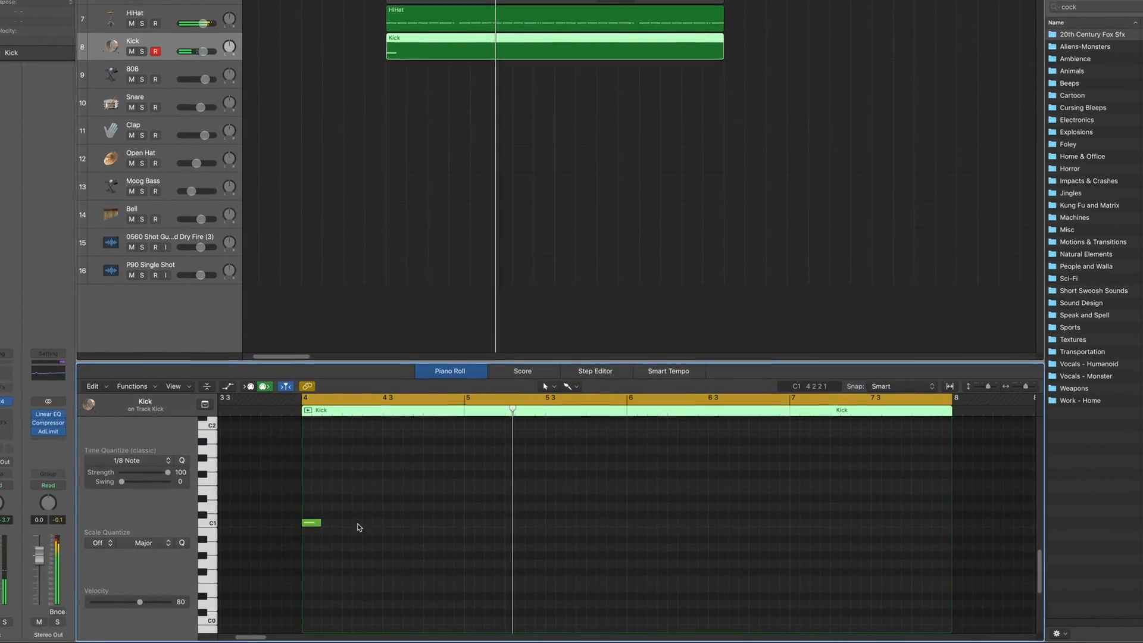
# Step: Add C1 kick notes at bar 5, beat 2 and at the start of bar 6, checking them by playback
pyautogui.click(507, 528)
pyautogui.press('space')
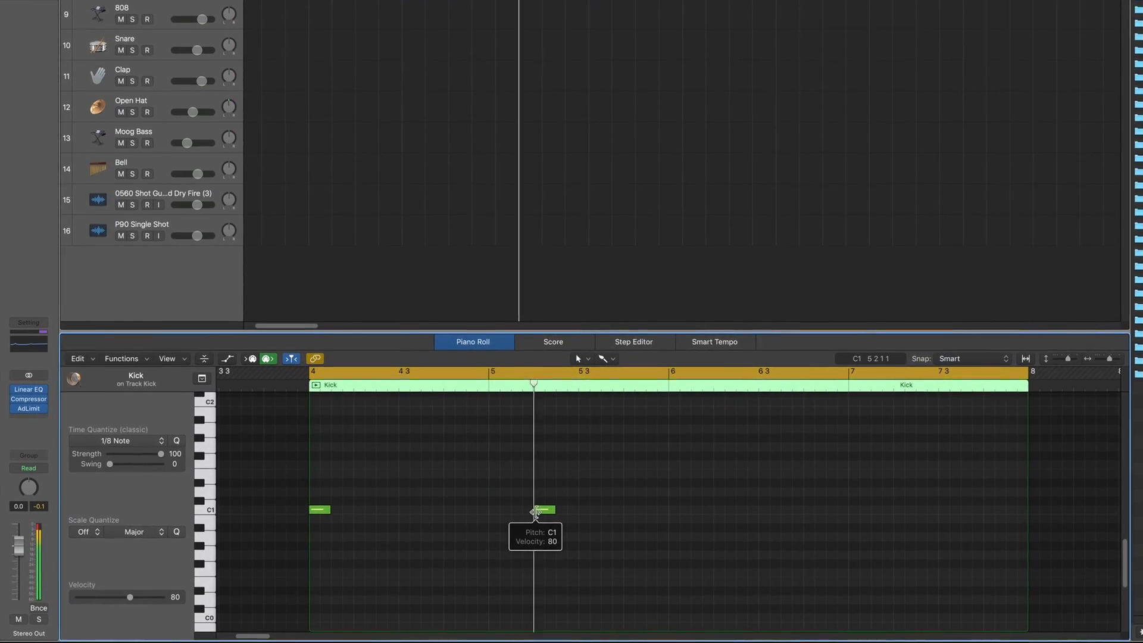
pyautogui.click(694, 504)
pyautogui.press('space')
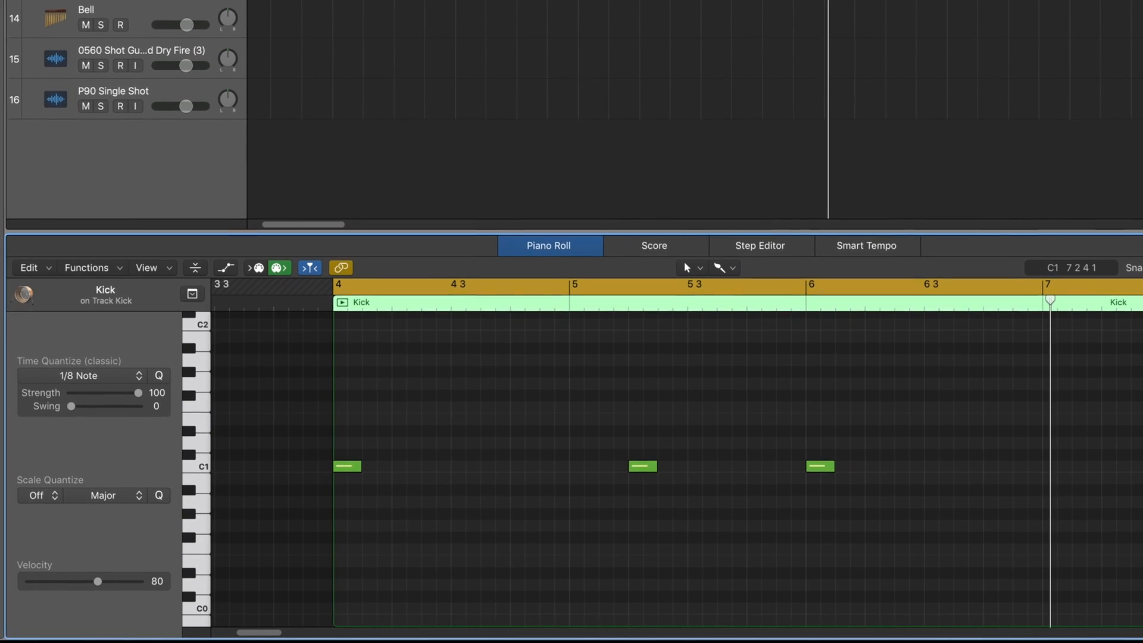
# Step: Add C1 kick notes at bar 7, beat 2 and halfway through beat 3, and play the kick pattern
pyautogui.click(1130, 465)
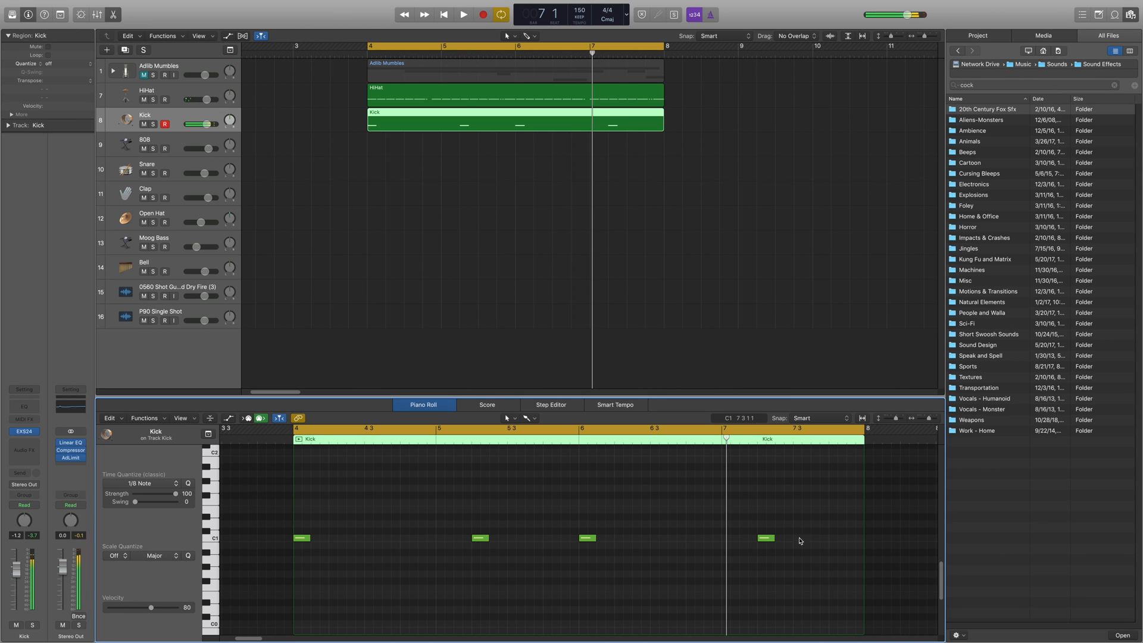
pyautogui.click(819, 539)
pyautogui.press('space')
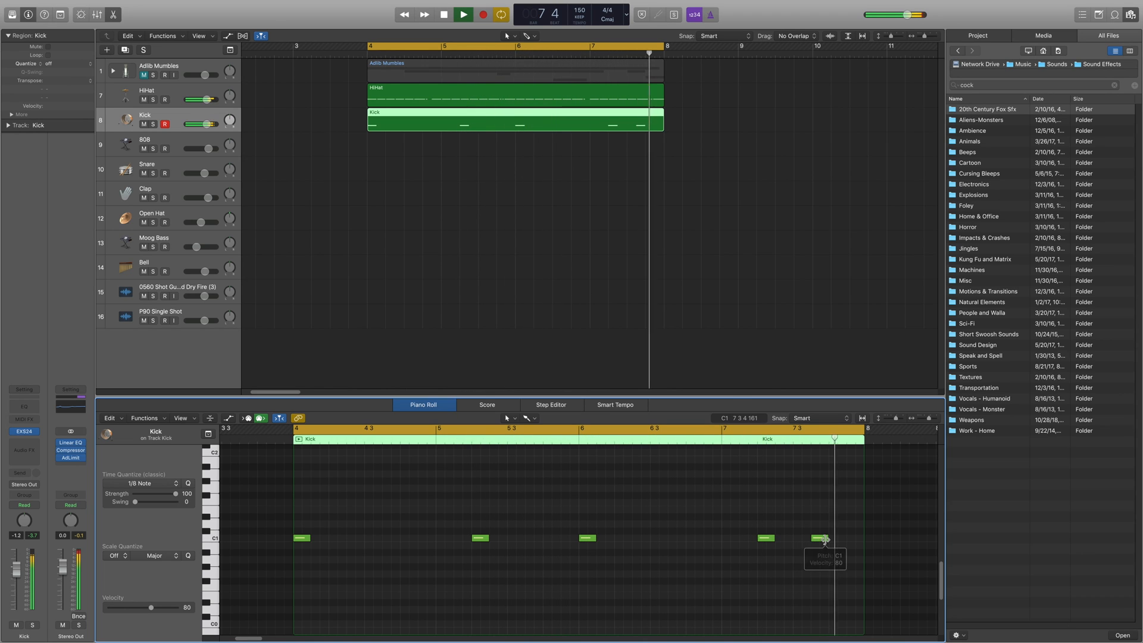
pyautogui.press('space')
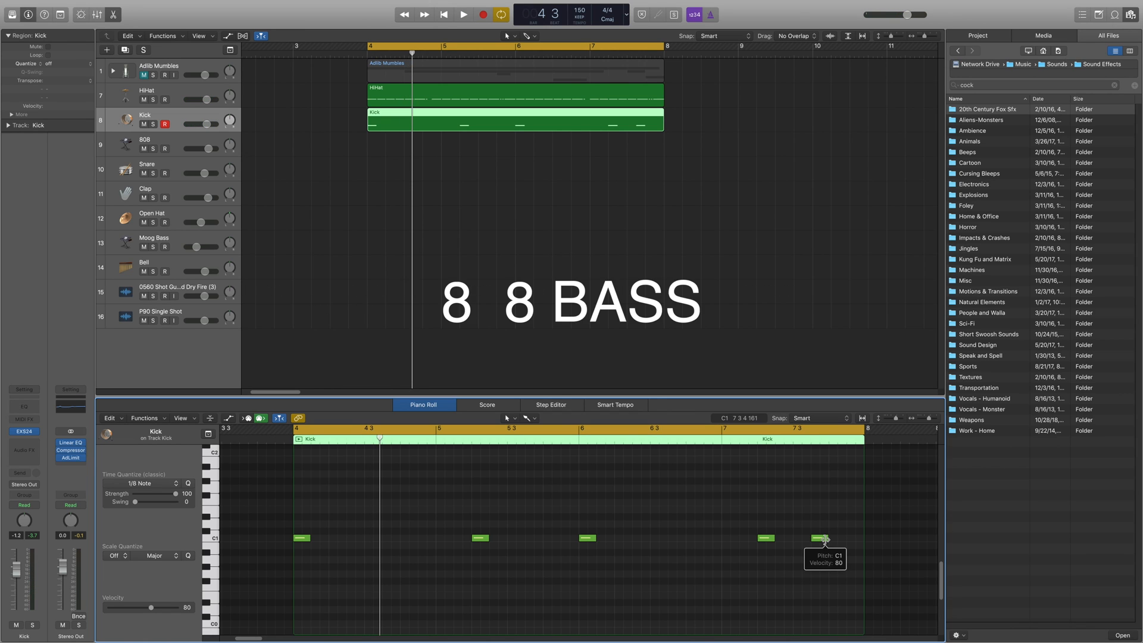
# Step: View the 808 track's ES2 instrument settings, and copy the Kick region onto the 808 track at bar 4
pyautogui.click(173, 142)
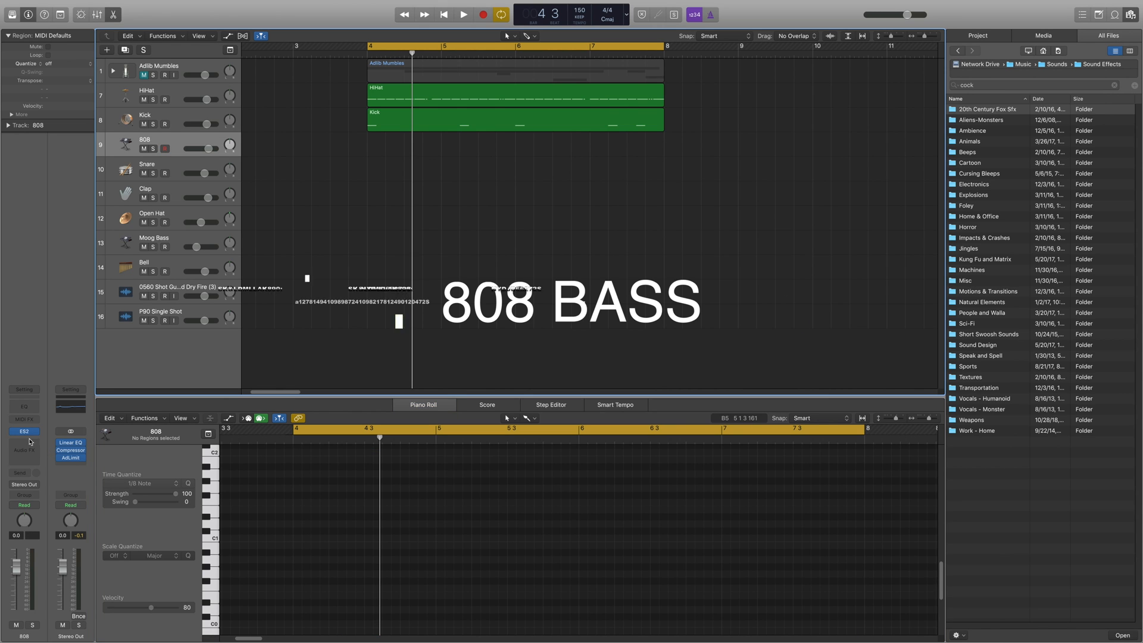
pyautogui.click(28, 432)
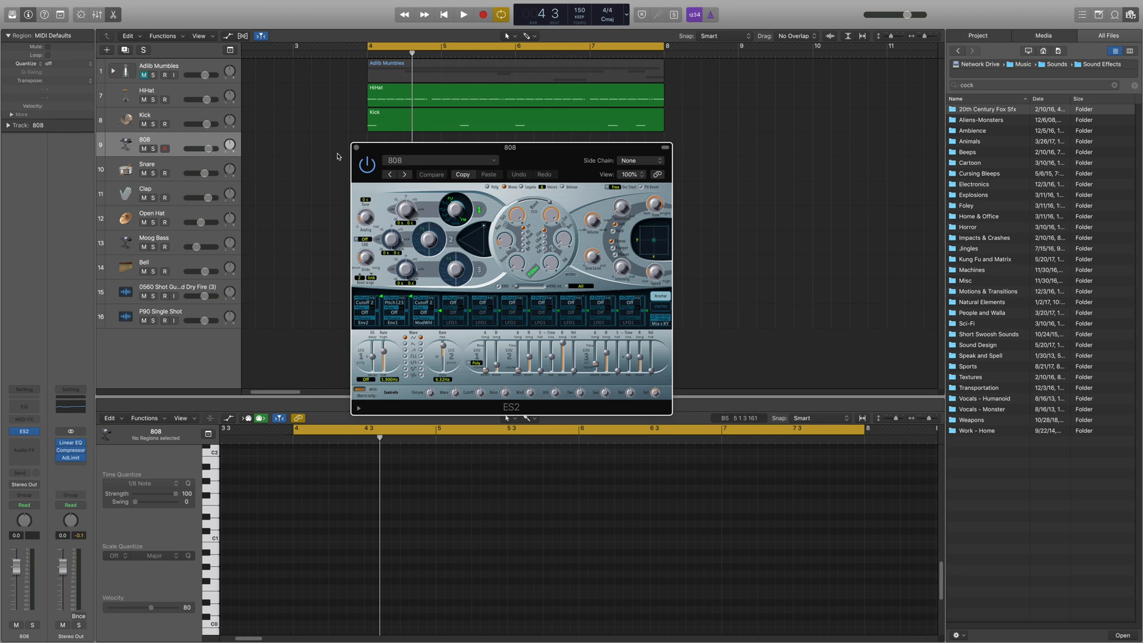
pyautogui.click(469, 116)
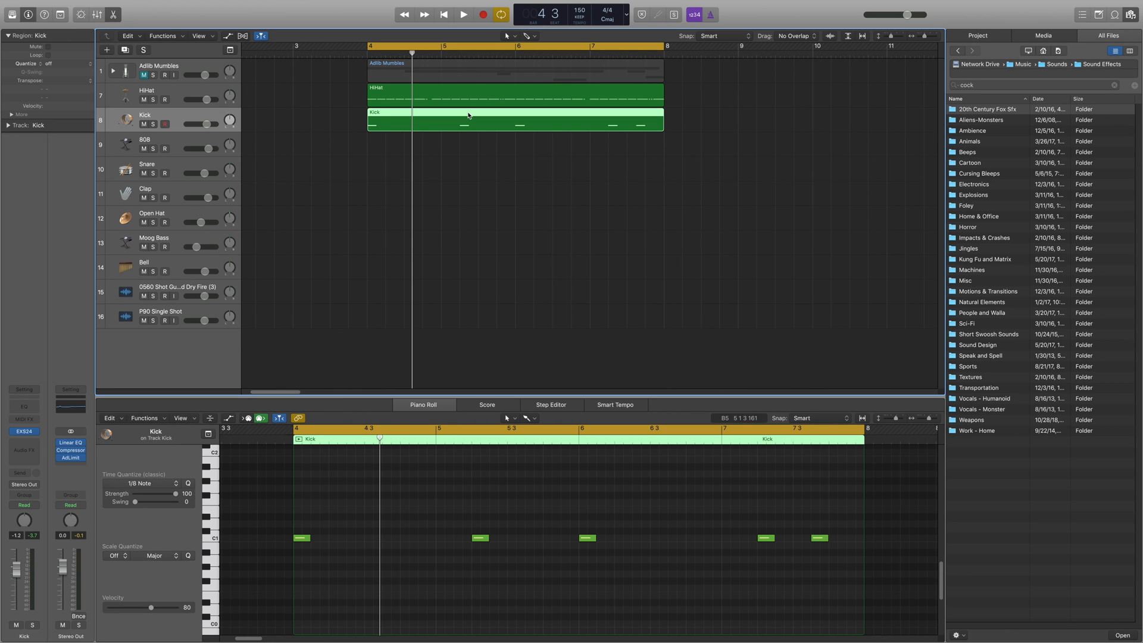
pyautogui.moveTo(470, 116); pyautogui.dragTo(472, 150)
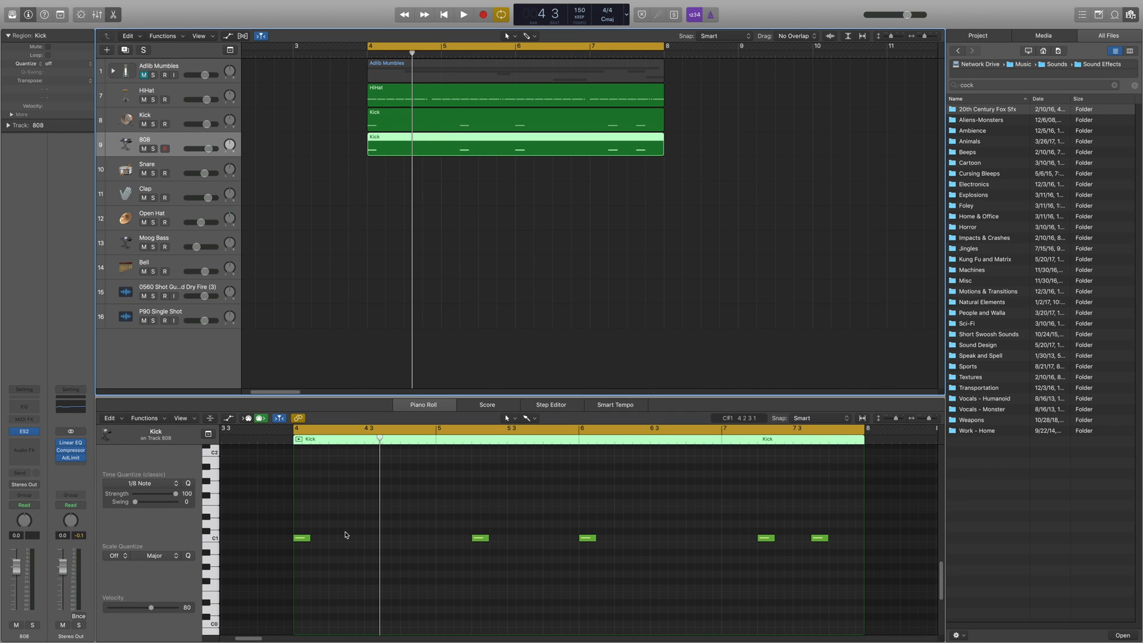
# Step: Lengthen the 808 track's first three C1 notes to about three beats, extend the fourth to meet the fifth, and play the pattern
pyautogui.moveTo(299, 532); pyautogui.dragTo(614, 560)
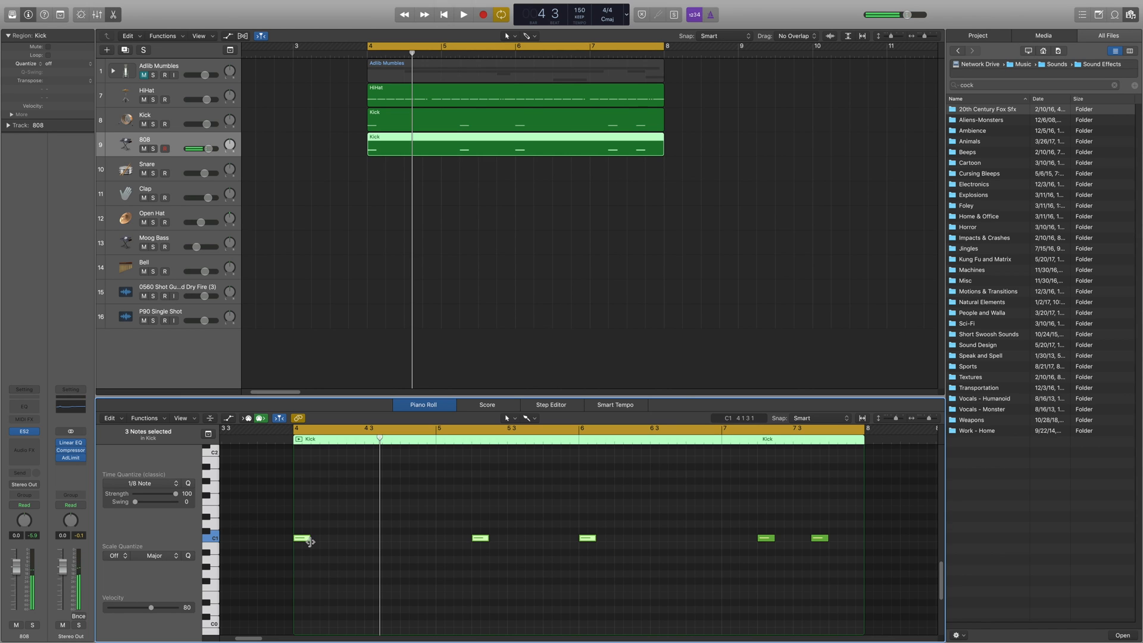
pyautogui.moveTo(310, 541); pyautogui.dragTo(403, 545)
pyautogui.moveTo(774, 537); pyautogui.dragTo(810, 537)
pyautogui.press('space')
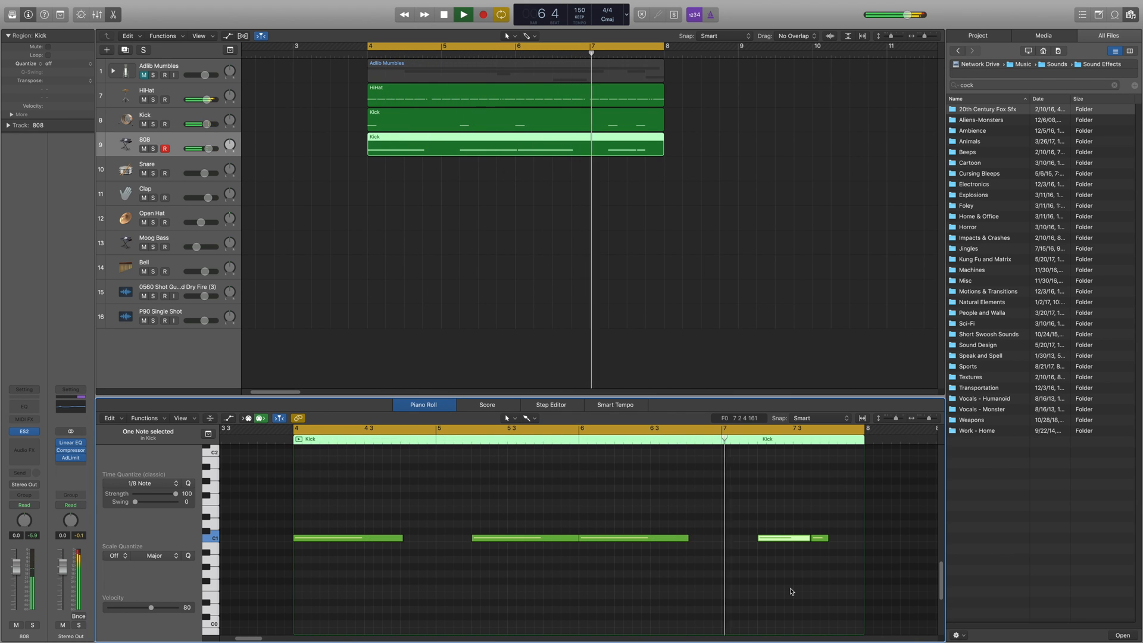
pyautogui.press('space')
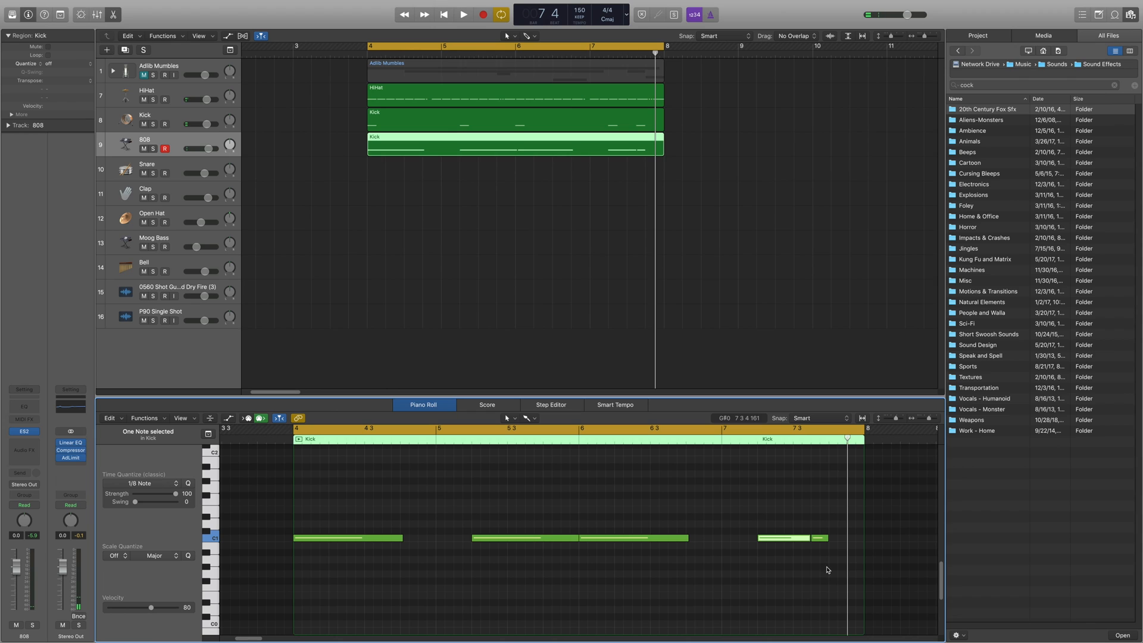
# Step: Add a C2 note to the 808 region at bar 7, beat 4, lengthen it to the region's end, and play it back
pyautogui.scroll(2, 863, 570)
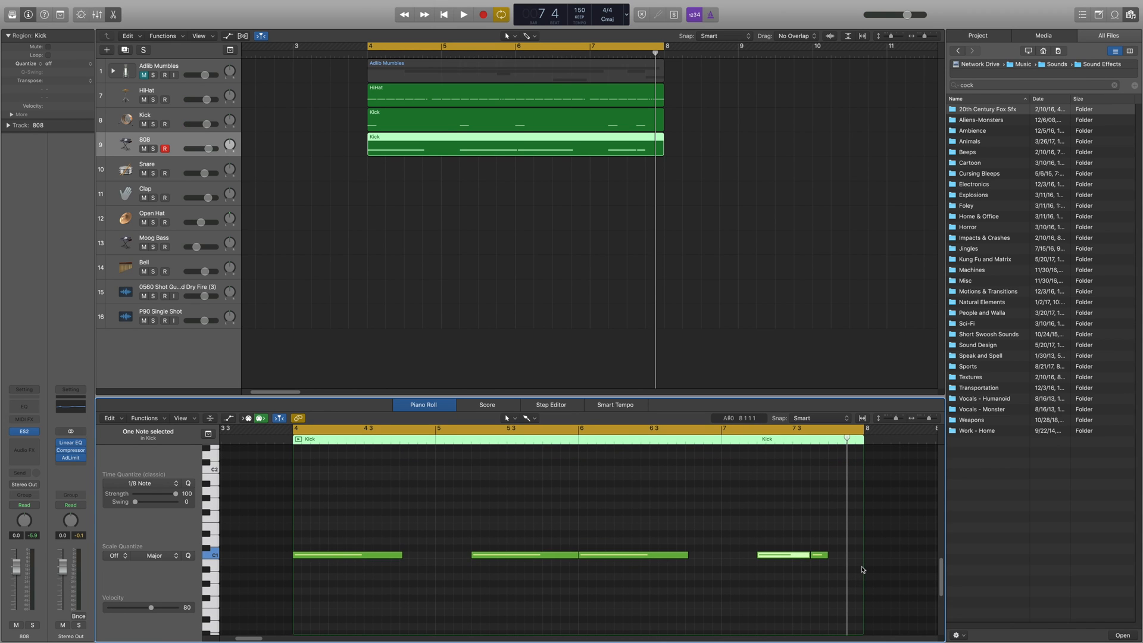
pyautogui.scroll(2, 863, 570)
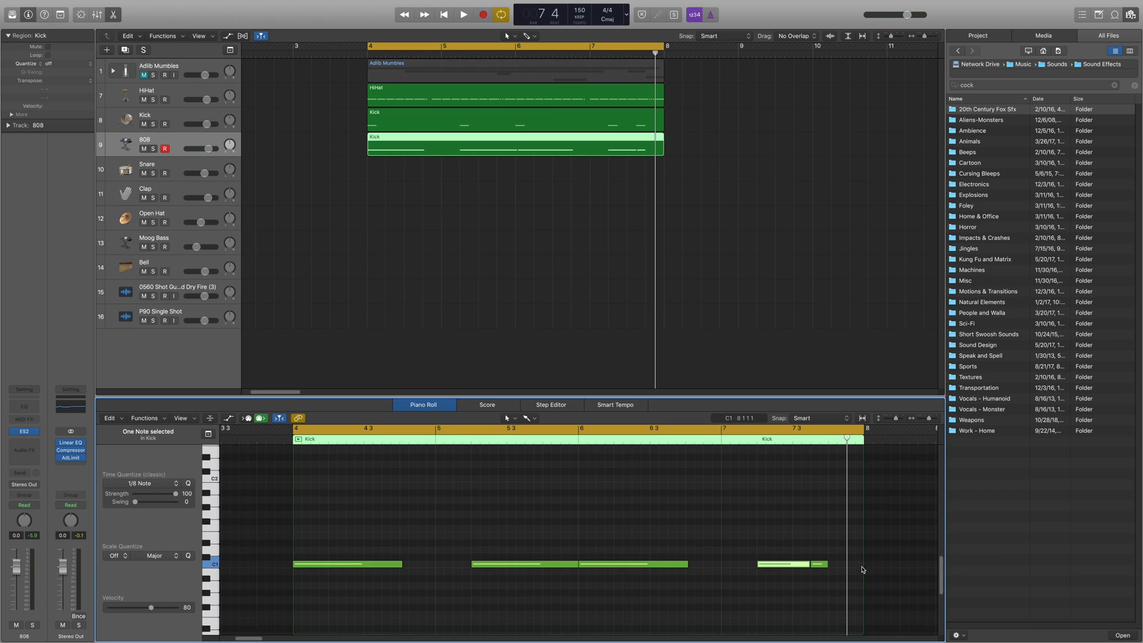
pyautogui.click(835, 482)
pyautogui.press('space')
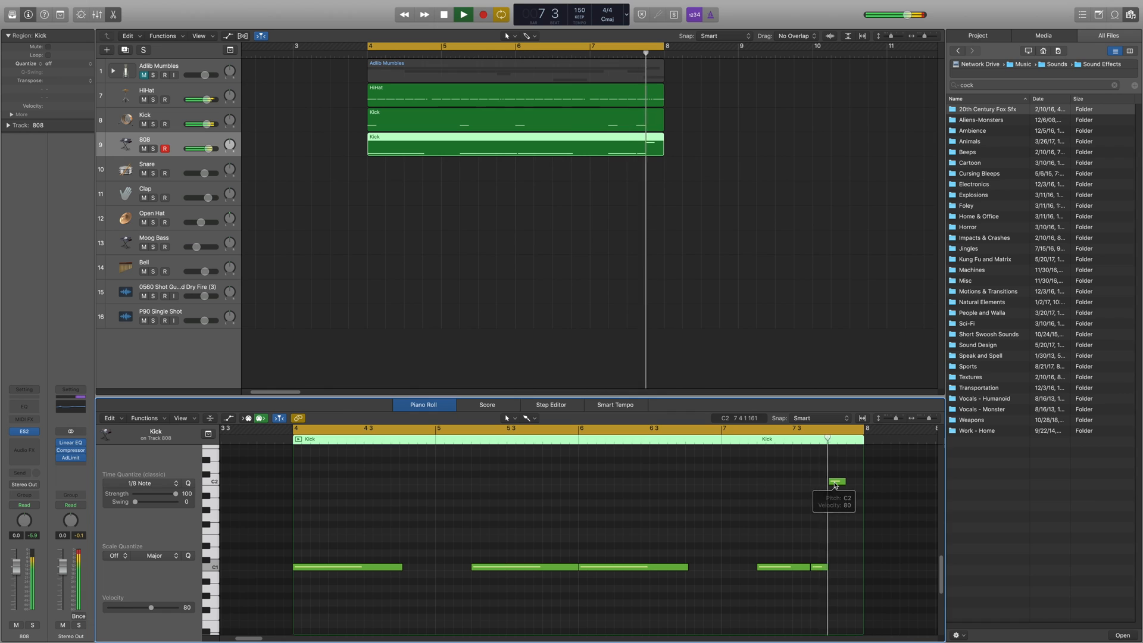
pyautogui.press('space')
pyautogui.moveTo(840, 485); pyautogui.dragTo(856, 486)
pyautogui.press('space')
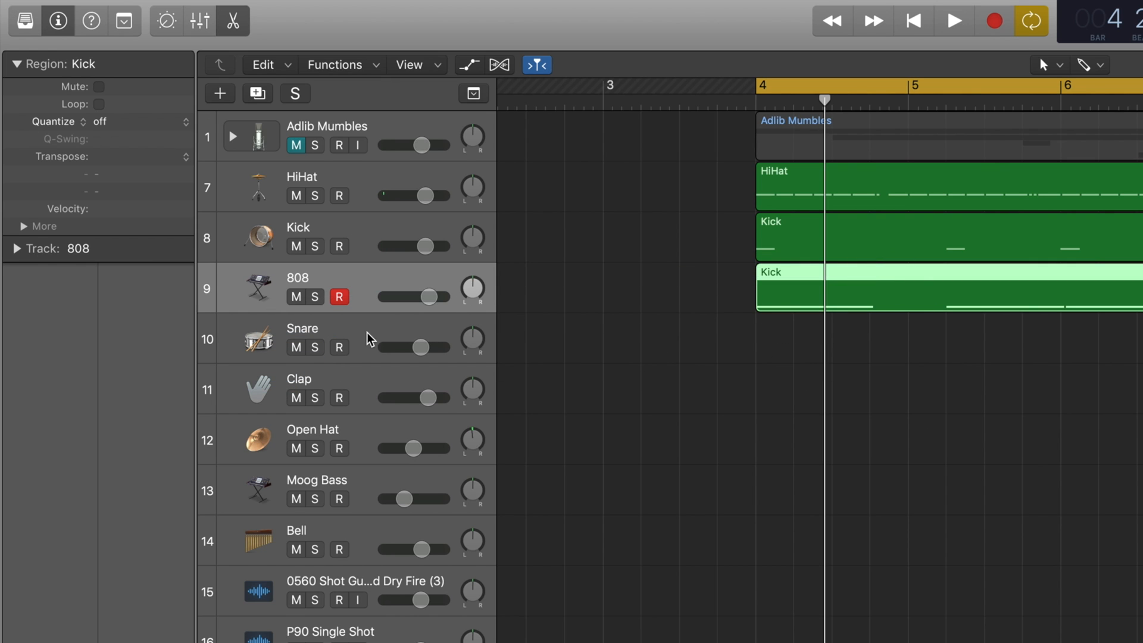
# Step: Create a Snare region from bar 4 to the start of bar 8 and place a D1 note at bar 4, beat 3
pyautogui.click(171, 166)
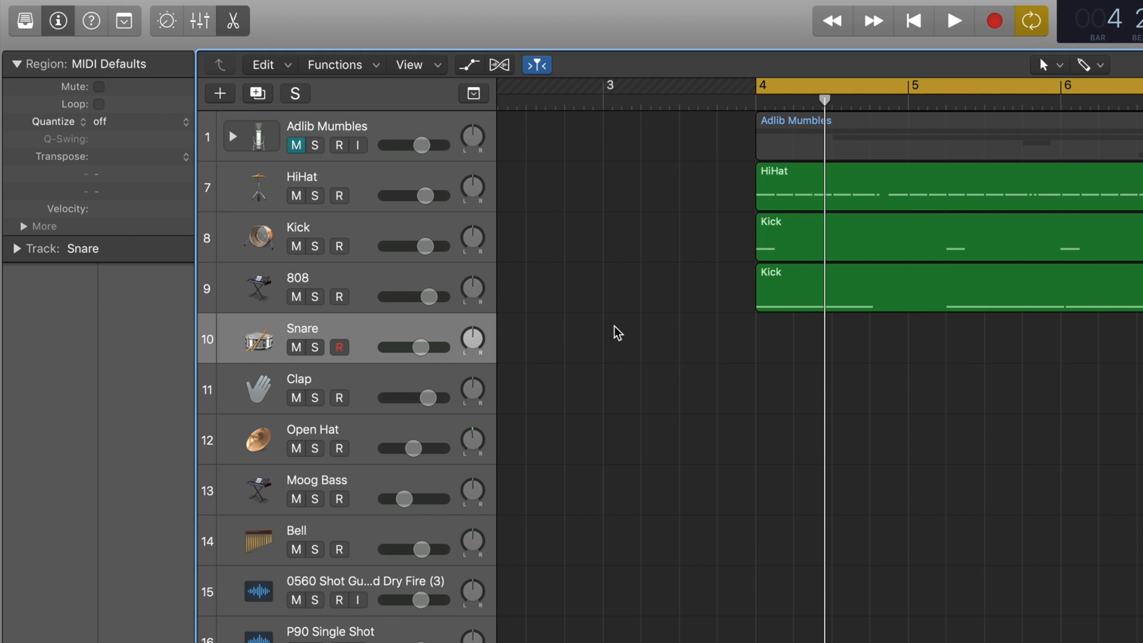
pyautogui.keyDown('super'); pyautogui.click(761, 347); pyautogui.keyUp('super')
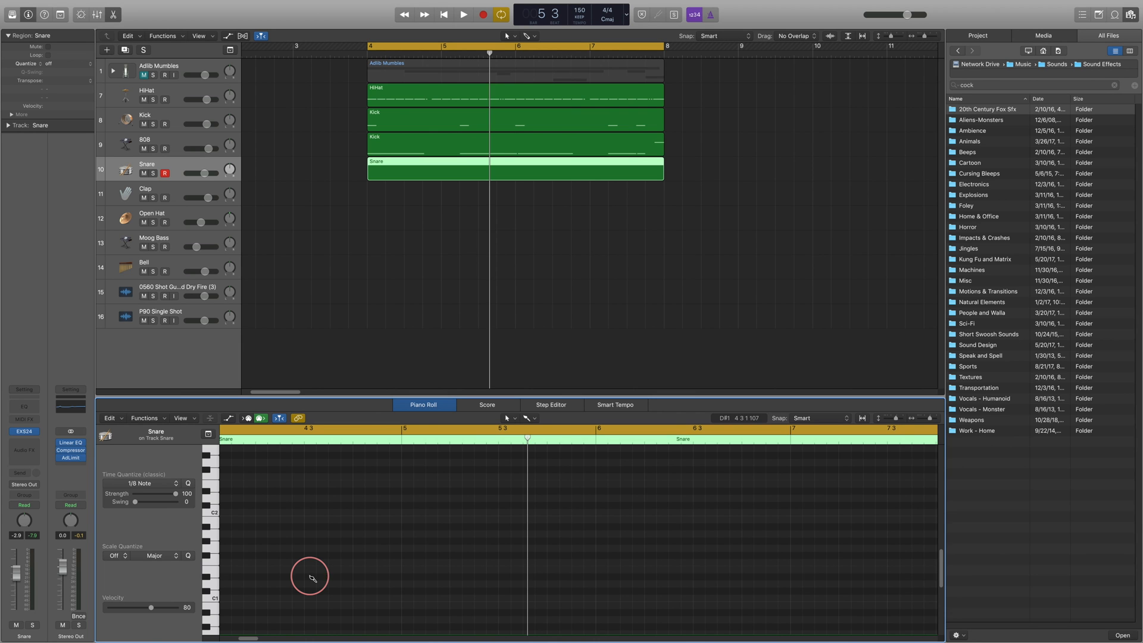
pyautogui.click(313, 577)
pyautogui.moveTo(312, 578); pyautogui.dragTo(313, 585)
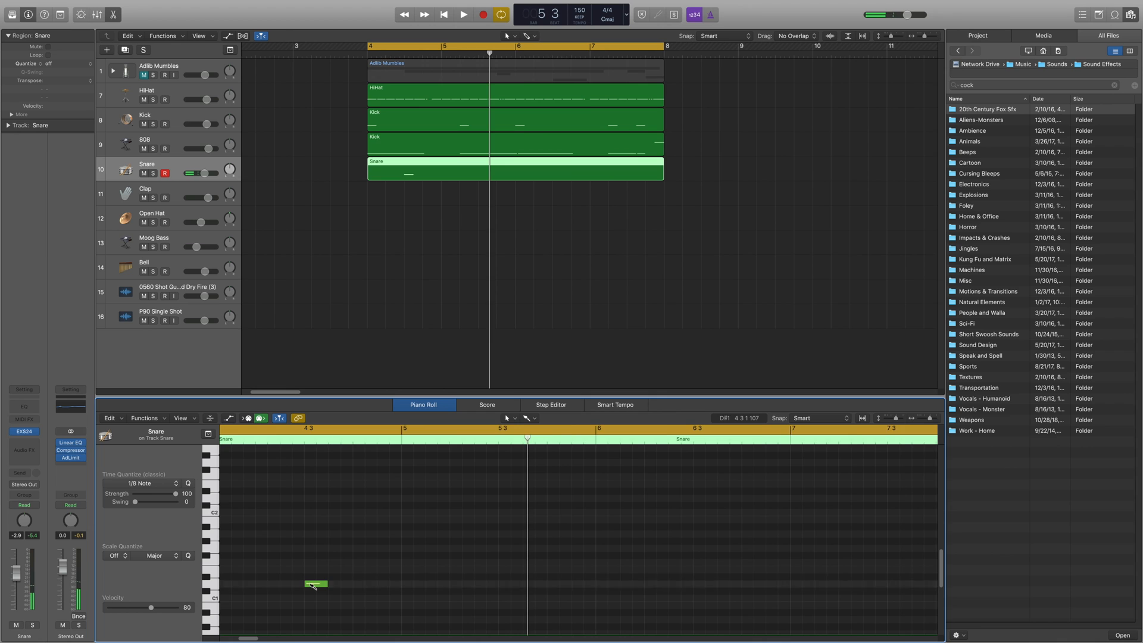
# Step: Add D1 snare notes in bar 5 halfway through beat 1 and at beat 3, checking them by playback
pyautogui.press('space')
pyautogui.press('space')
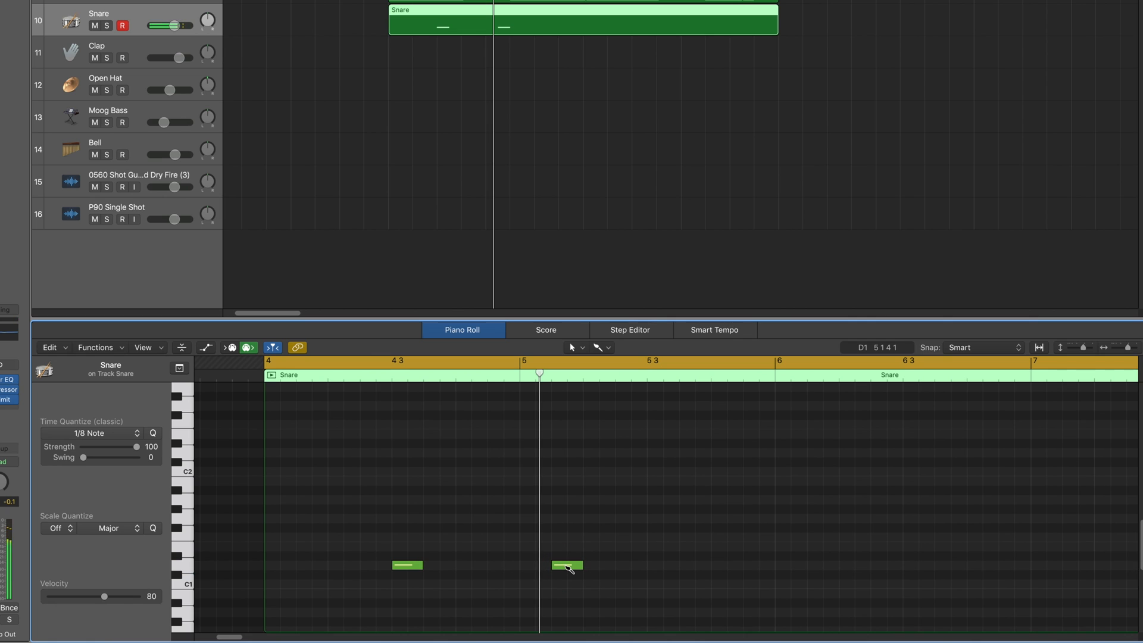
pyautogui.click(658, 566)
pyautogui.press('space')
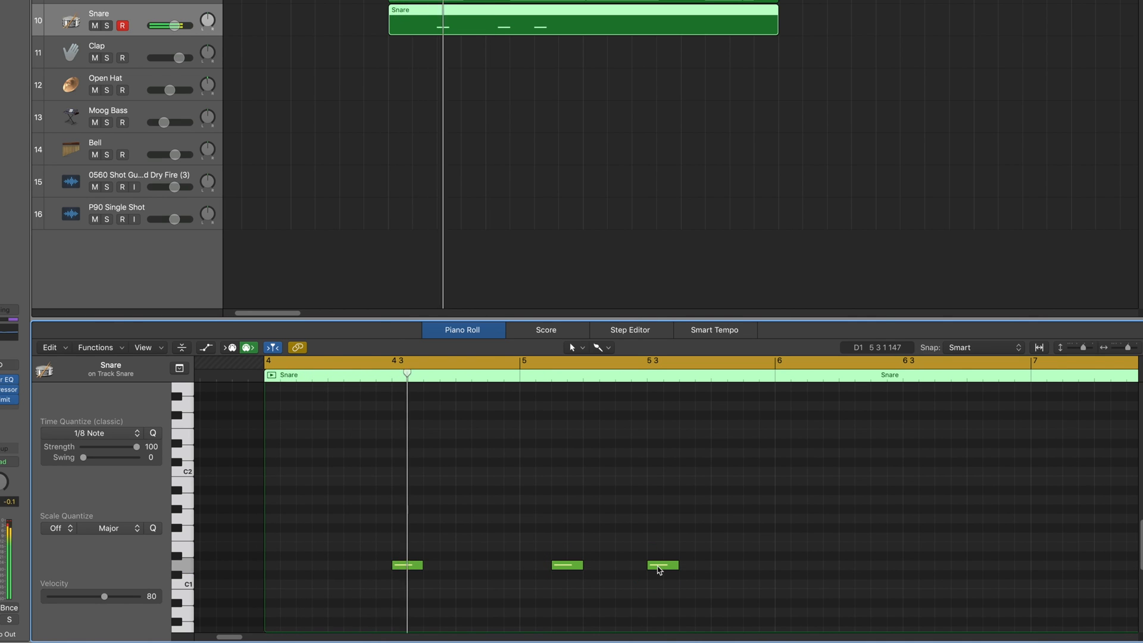
pyautogui.moveTo(659, 569)
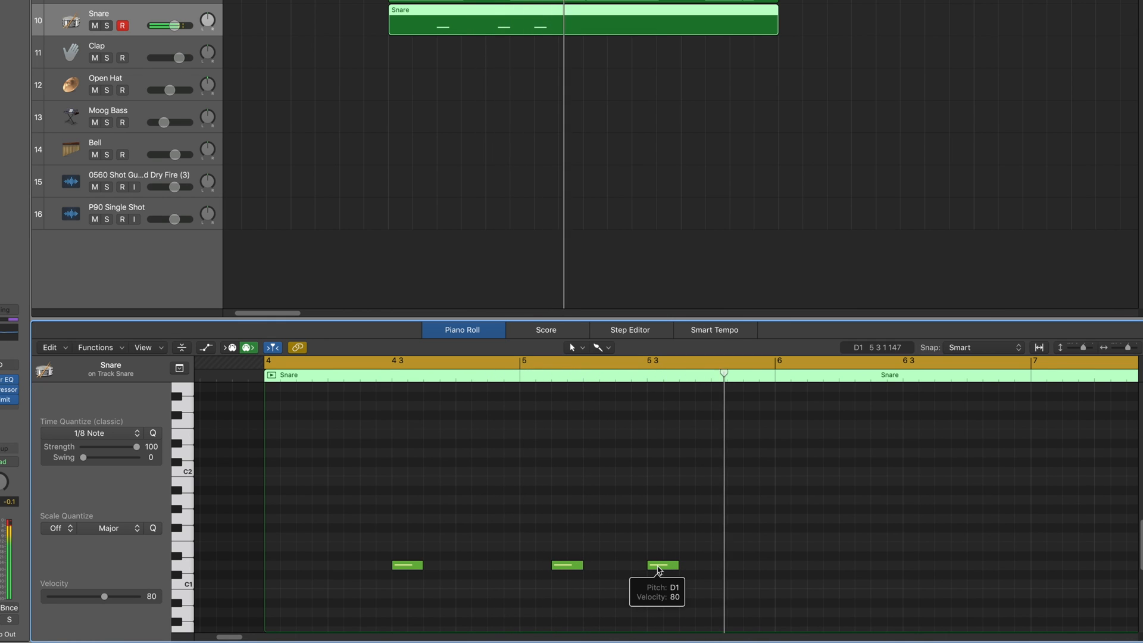
pyautogui.press('space')
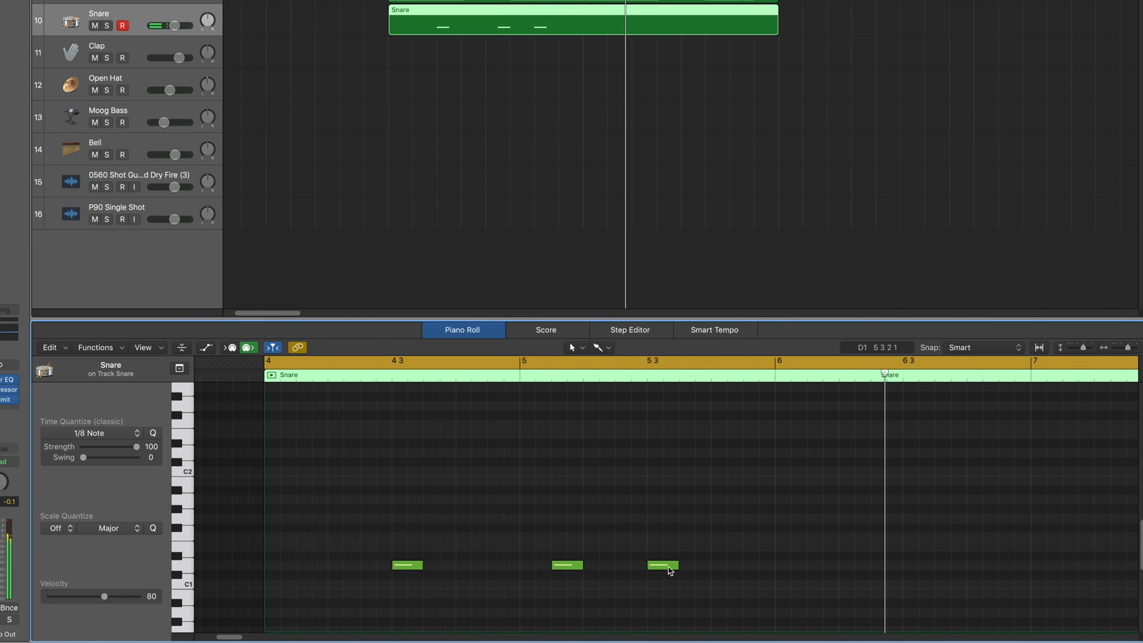
# Step: Add D1 snare notes at beat 3 of bars 6 and 7, and play the full snare pattern
pyautogui.click(894, 567)
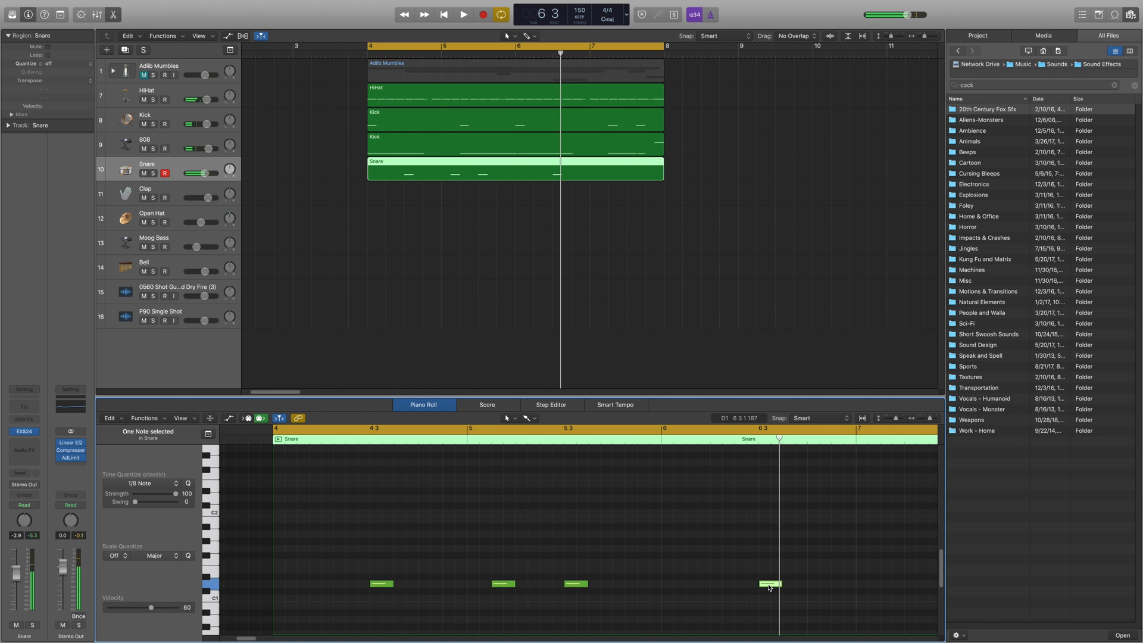
pyautogui.press('space')
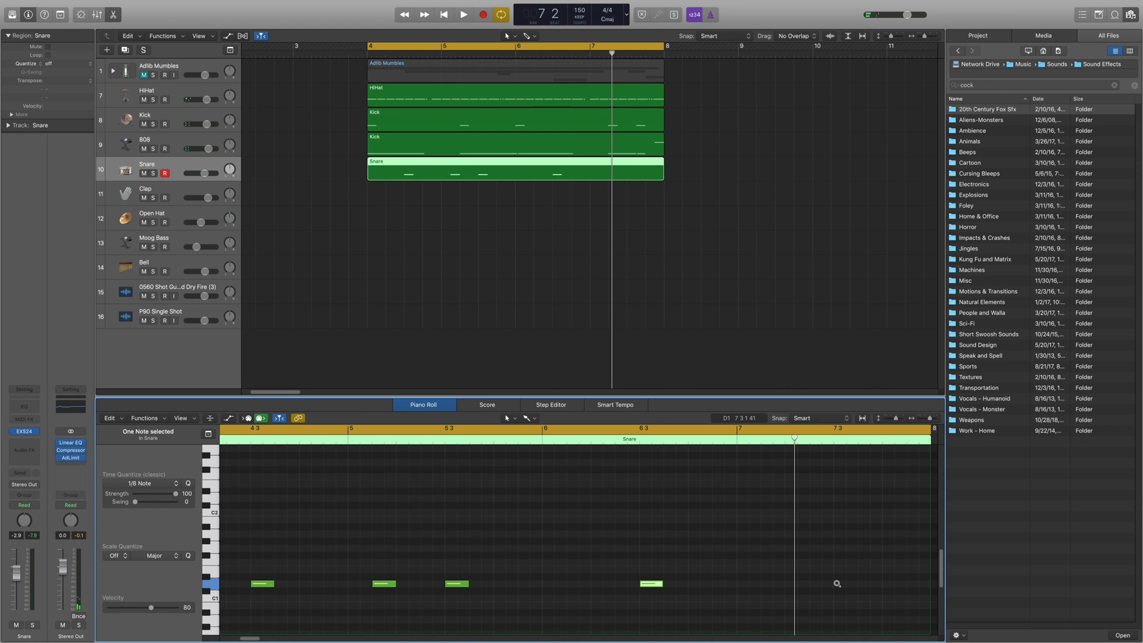
pyautogui.keyDown('super'); pyautogui.click(838, 584); pyautogui.keyUp('super')
pyautogui.press('space')
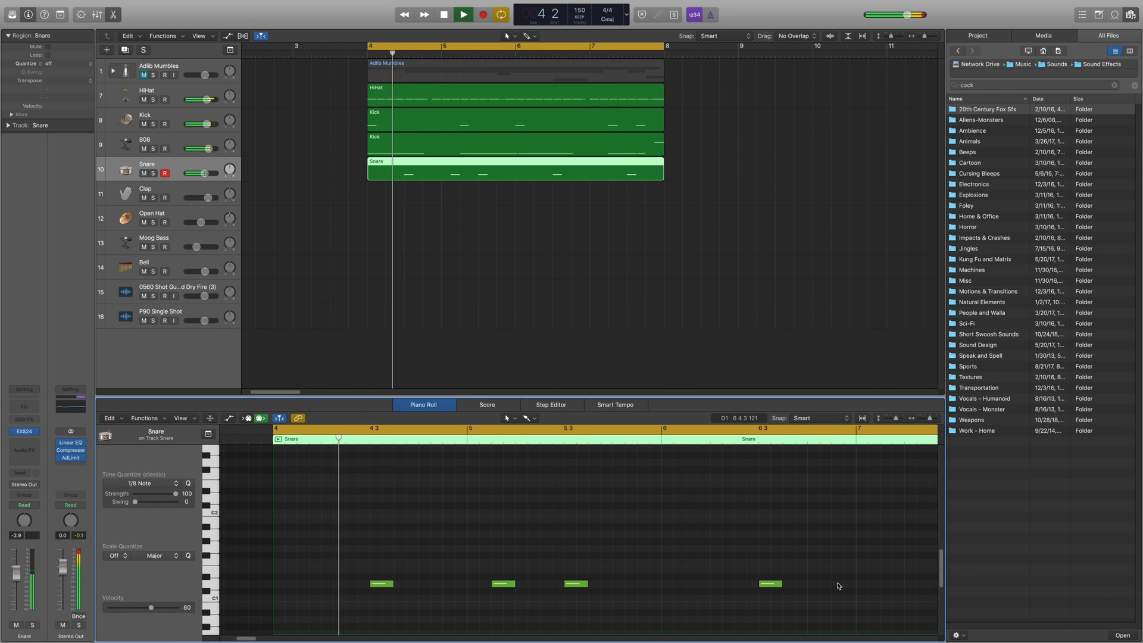
pyautogui.press('super+Left')
pyautogui.press('super+Left')
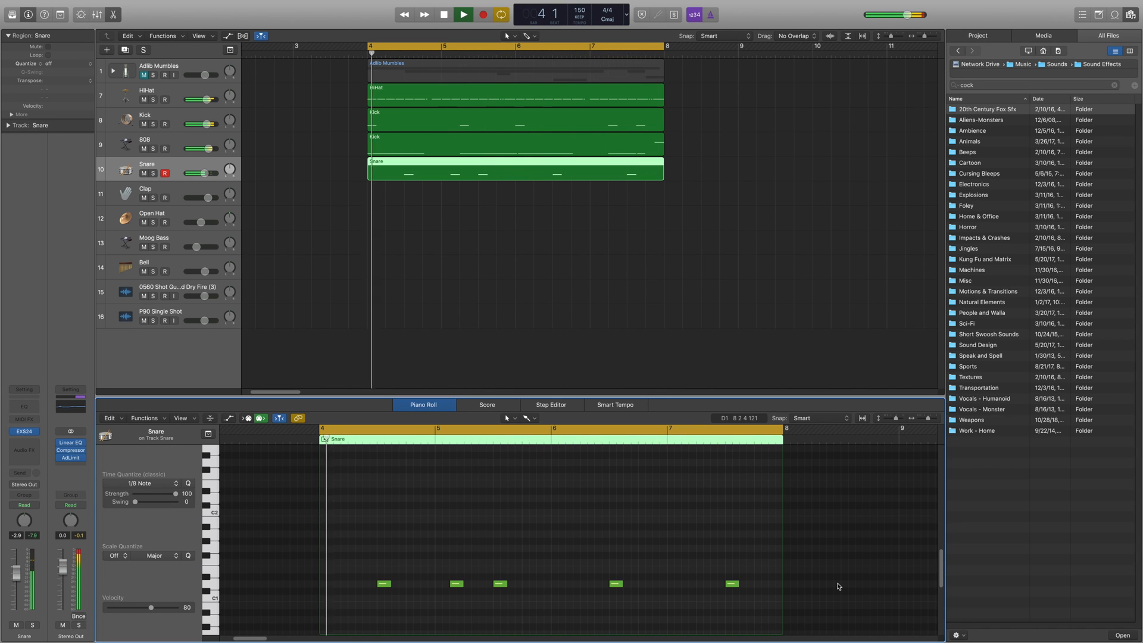
pyautogui.press('space')
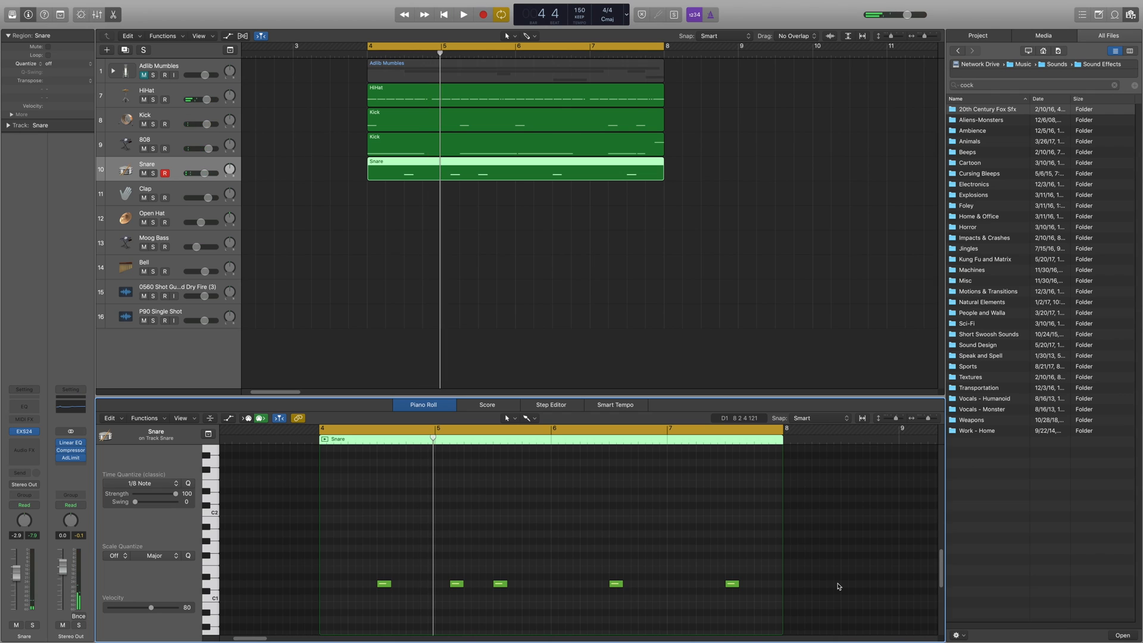
# Step: Copy the Snare region onto the Clap track at bar 4
pyautogui.click(179, 186)
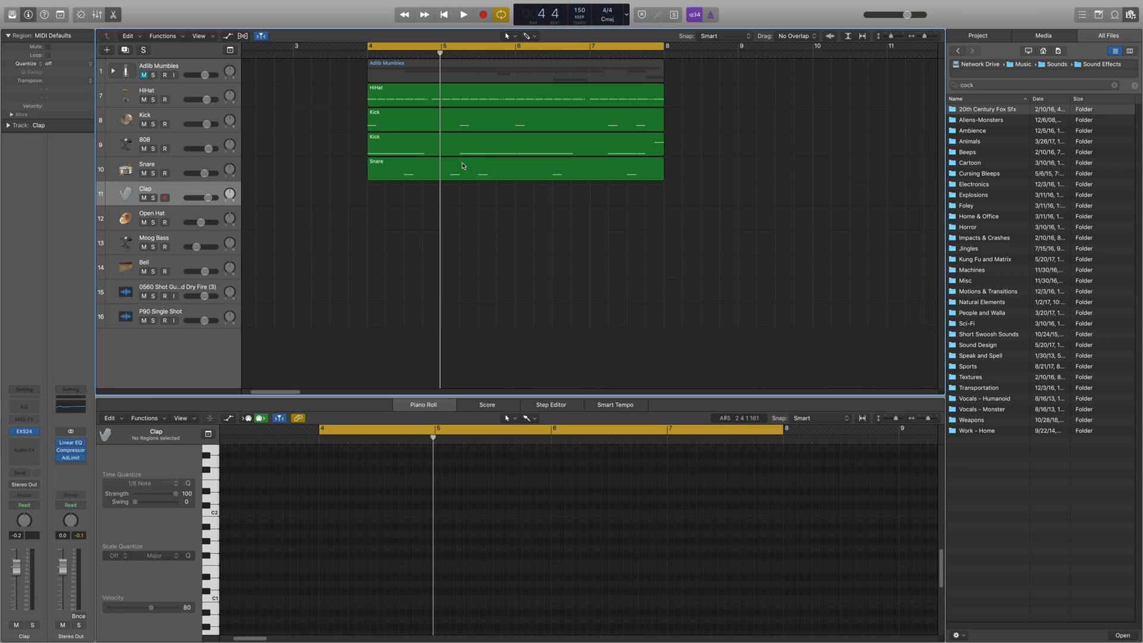
pyautogui.click(463, 167)
pyautogui.moveTo(463, 171); pyautogui.dragTo(463, 187)
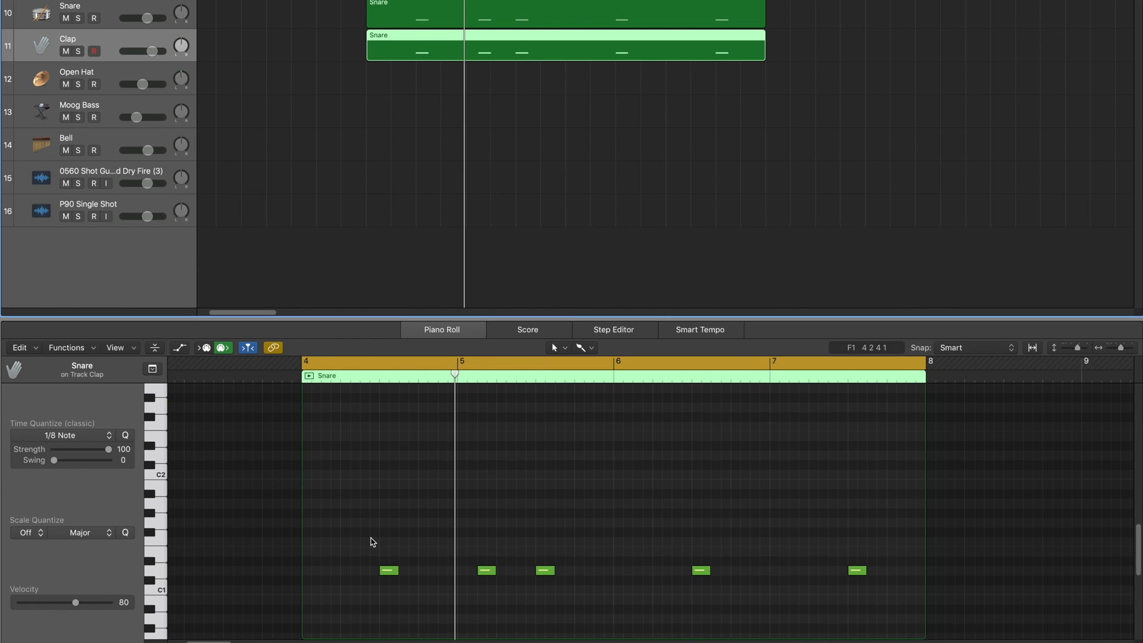
# Step: Raise all five Clap notes from D1 to F#1, delete the second one early in bar 5, and play the pattern
pyautogui.moveTo(366, 563); pyautogui.dragTo(742, 589)
pyautogui.moveTo(869, 581); pyautogui.dragTo(870, 580)
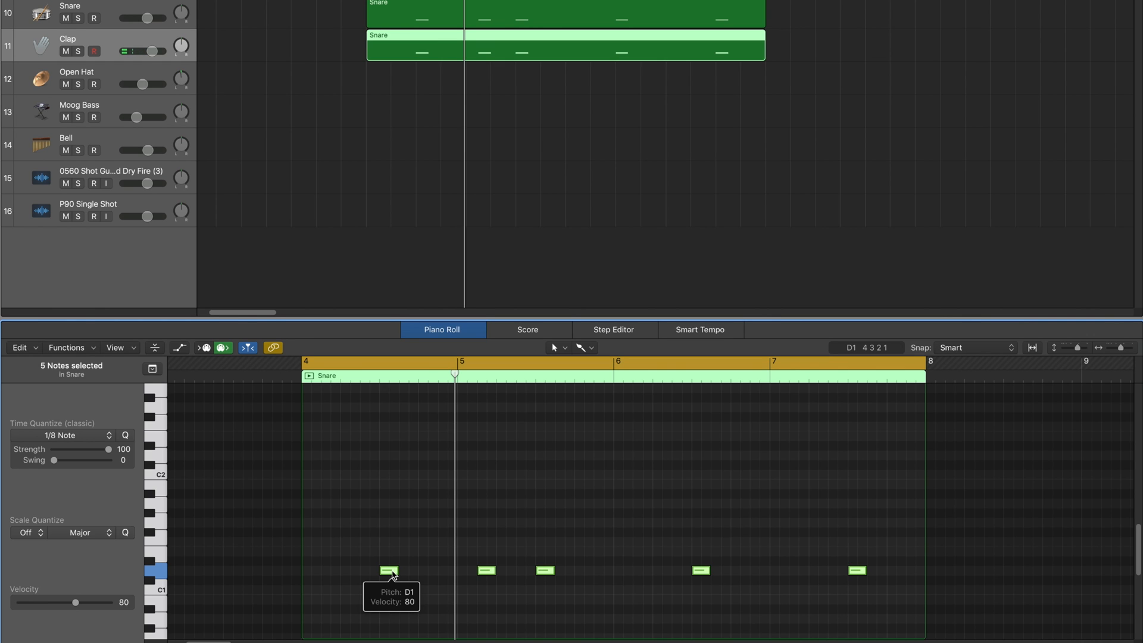
pyautogui.moveTo(392, 573); pyautogui.dragTo(395, 535)
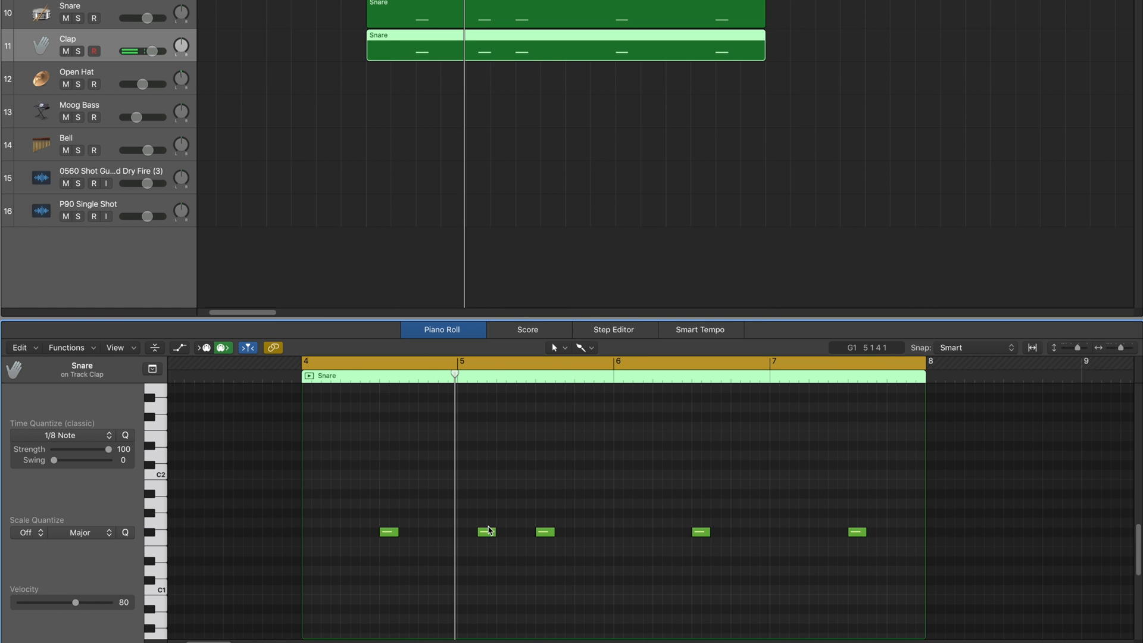
pyautogui.press('space')
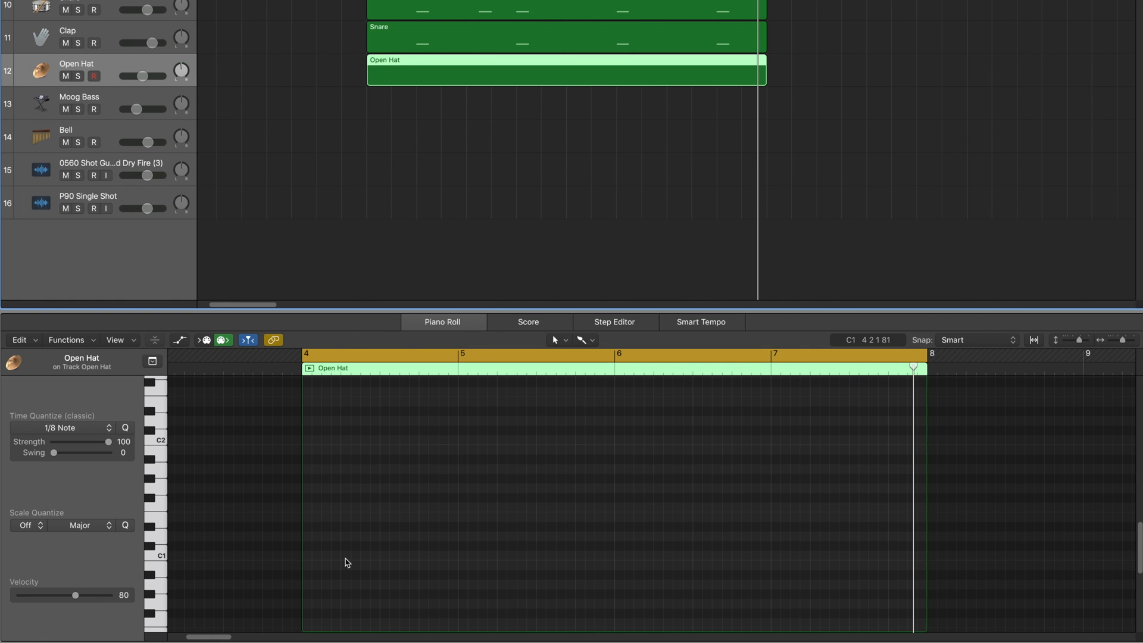
# Step: Add F1 notes to the Open Hat region at bar 4, beat 2 and bar 6, beat 3, checking them by playback
pyautogui.moveTo(352, 581); pyautogui.dragTo(350, 508)
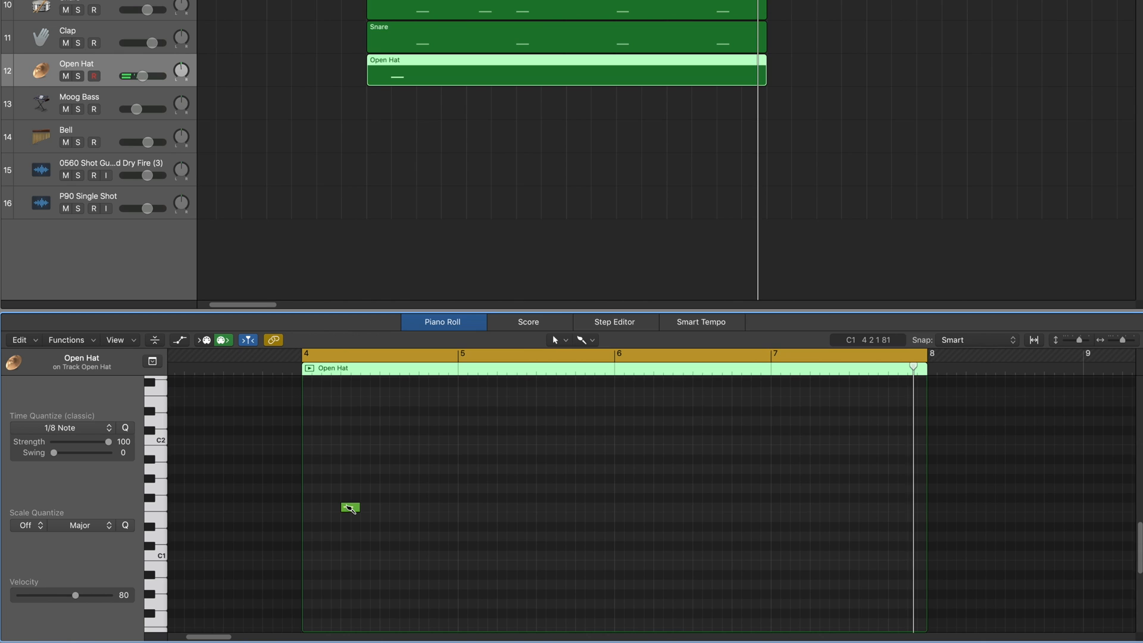
pyautogui.moveTo(350, 508)
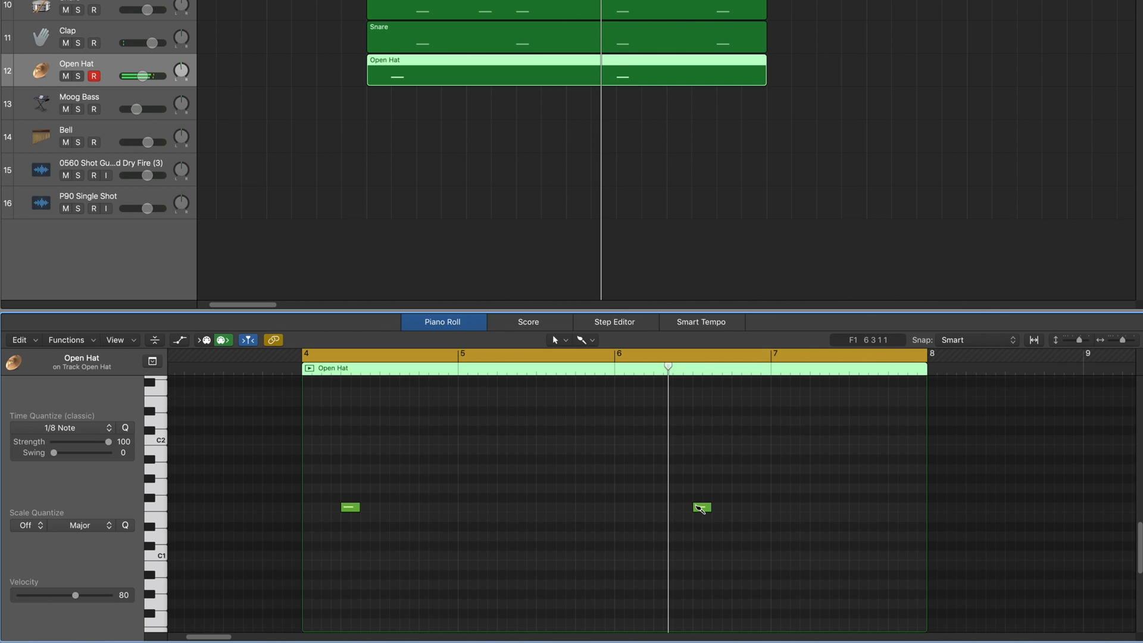
pyautogui.press('space')
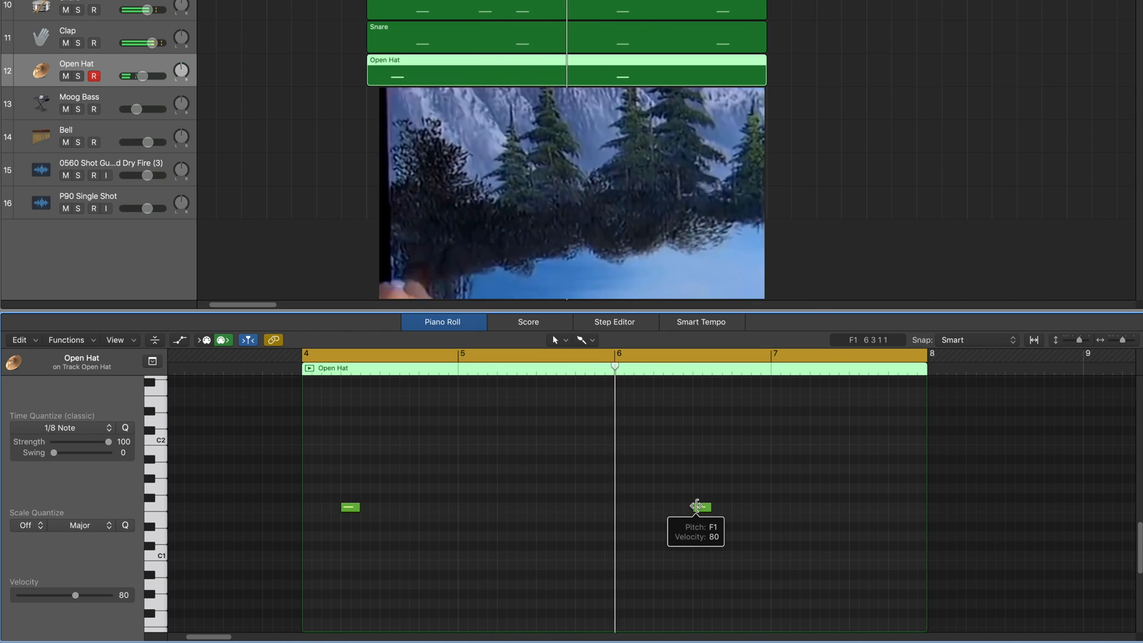
pyautogui.press('space')
# Step: Move the second Open Hat note to bar 6, beat 2 and check it by playback
pyautogui.click(697, 507)
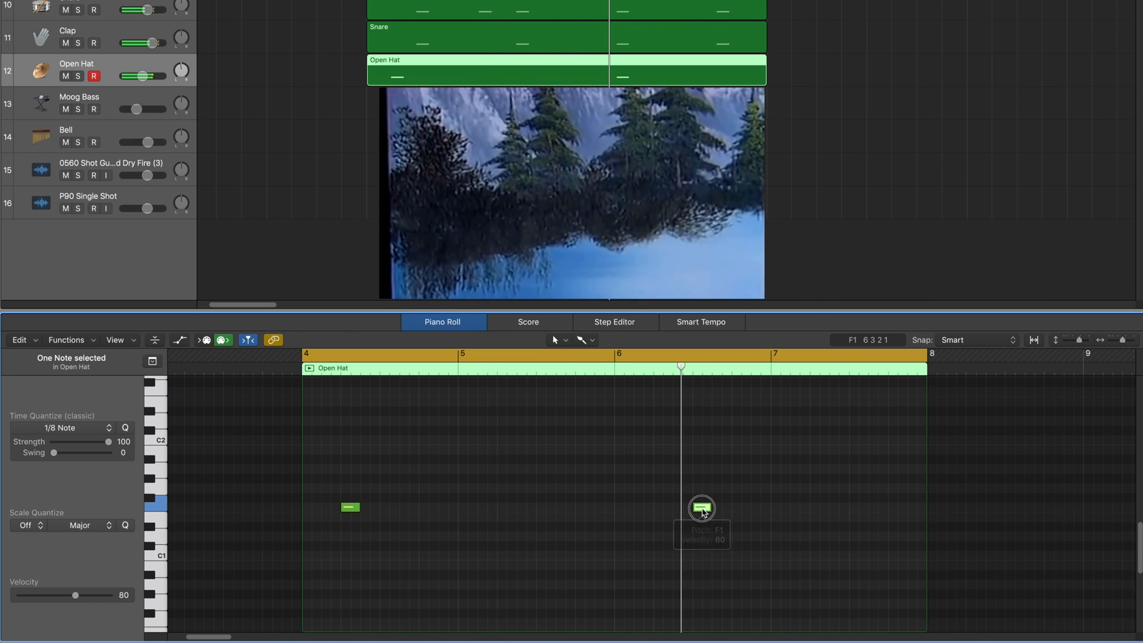
pyautogui.moveTo(697, 510); pyautogui.dragTo(663, 511)
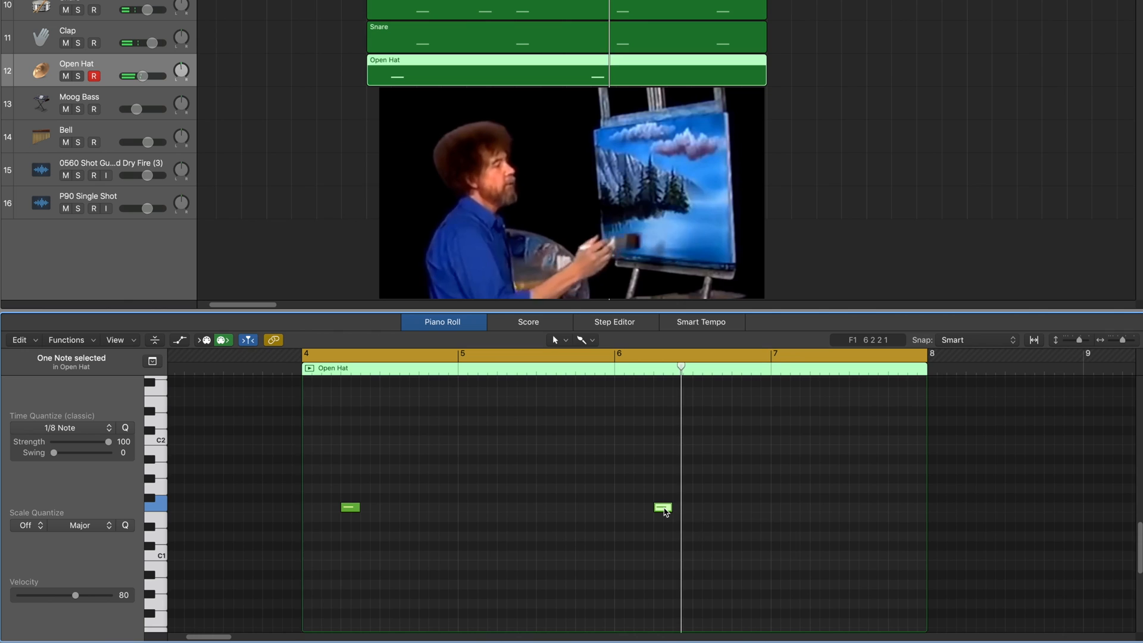
pyautogui.press('space')
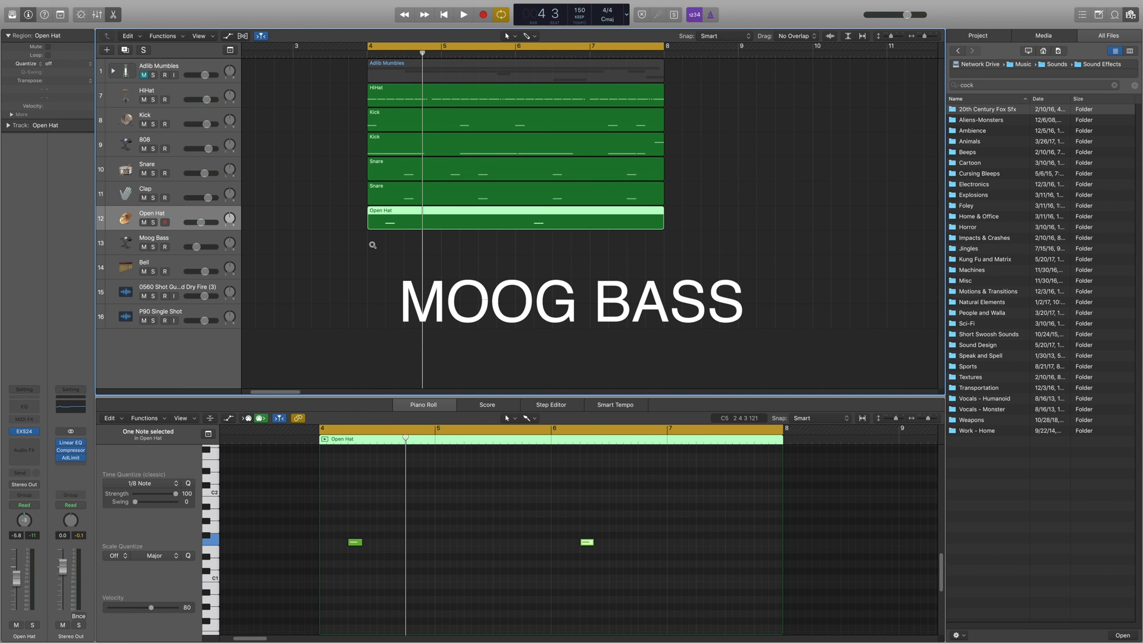
# Step: Create a Moog Bass region from bar 4 to the start of bar 8, and view the track's ES2 instrument settings
pyautogui.click(376, 249)
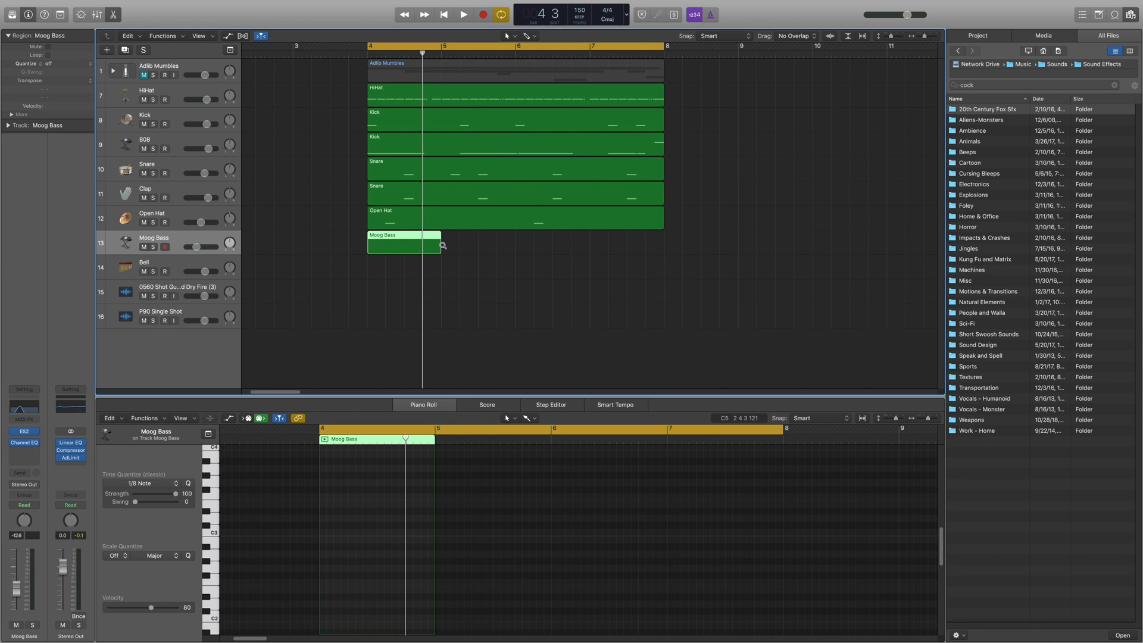
pyautogui.moveTo(440, 245); pyautogui.dragTo(663, 249)
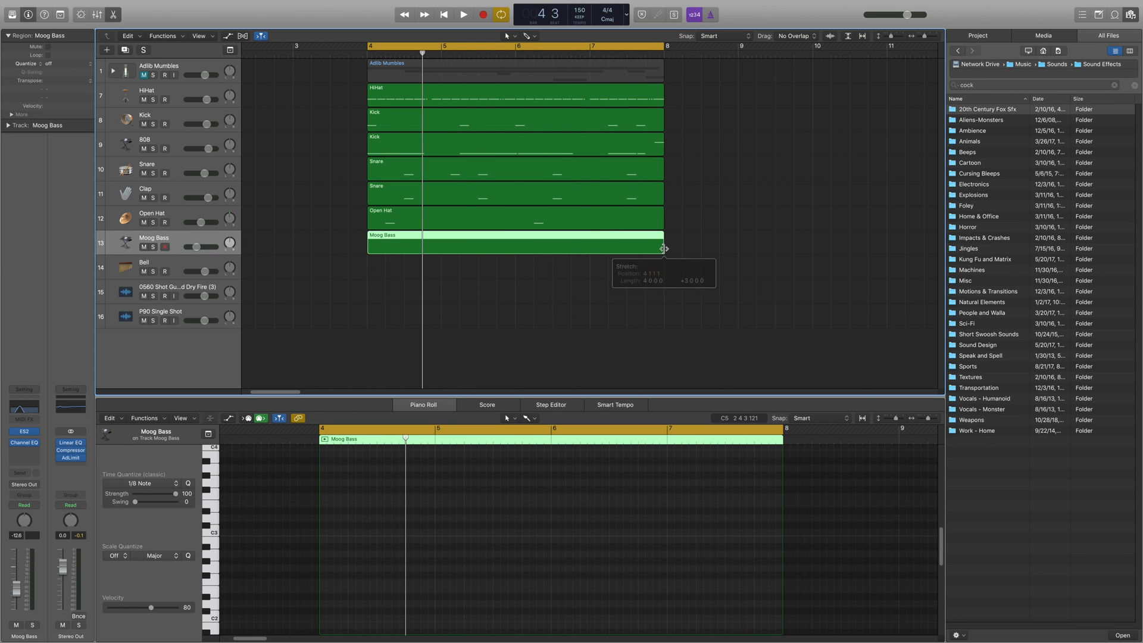
pyautogui.click(25, 434)
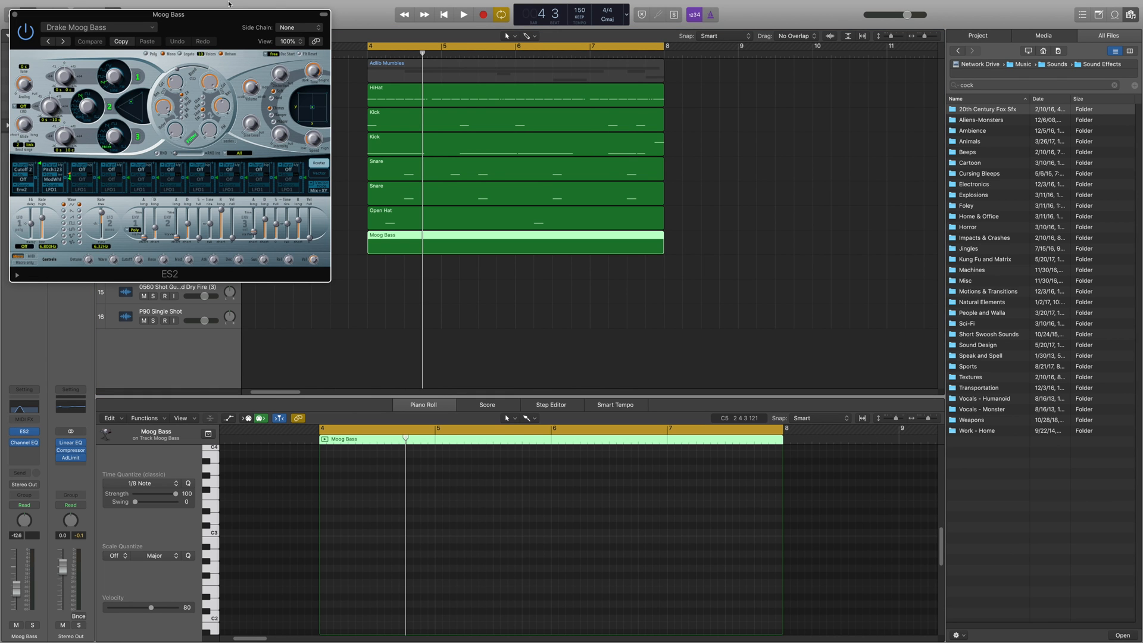
pyautogui.moveTo(201, 18); pyautogui.dragTo(556, 278)
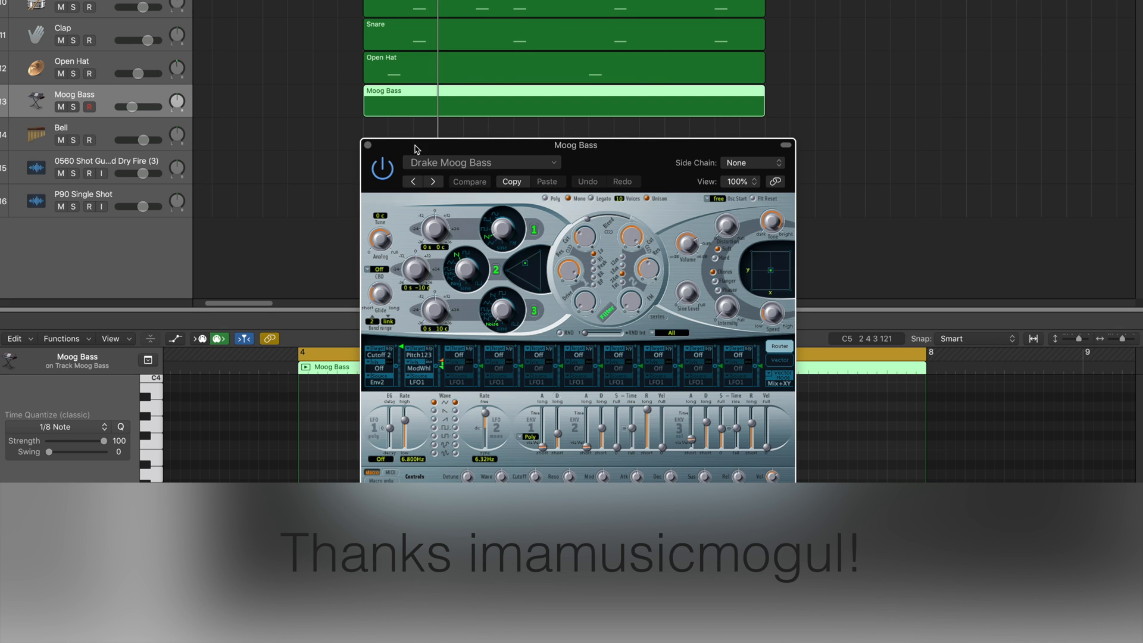
pyautogui.click(368, 145)
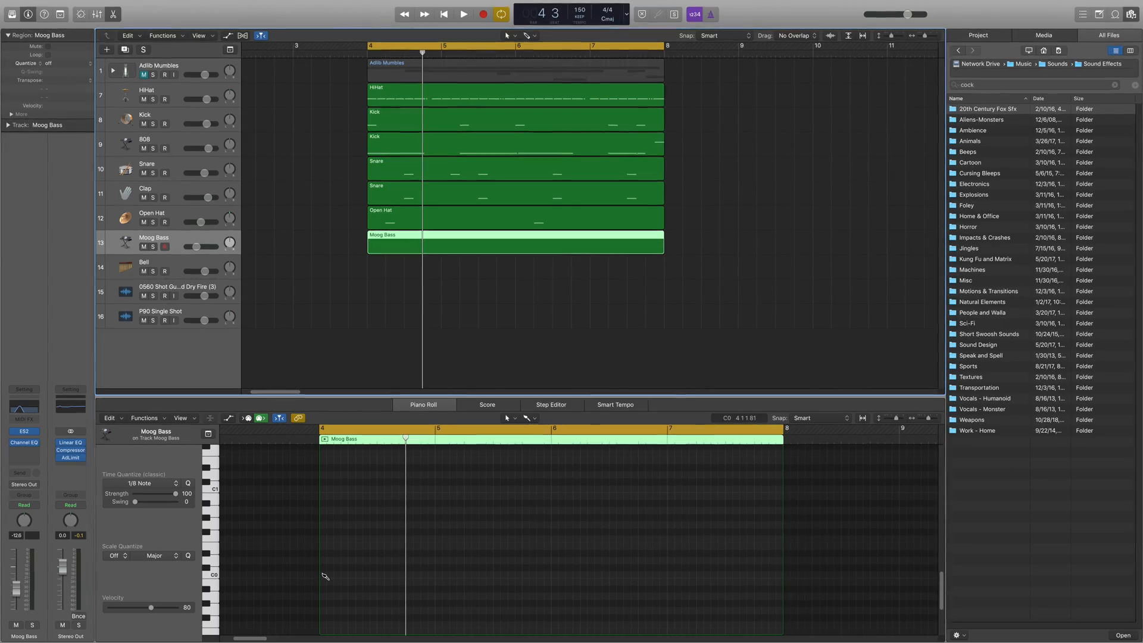
# Step: Add a C0 note to the Moog Bass region at bar 4, extend it to bar 8 and play the beat
pyautogui.keyDown('super'); pyautogui.click(323, 575); pyautogui.keyUp('super')
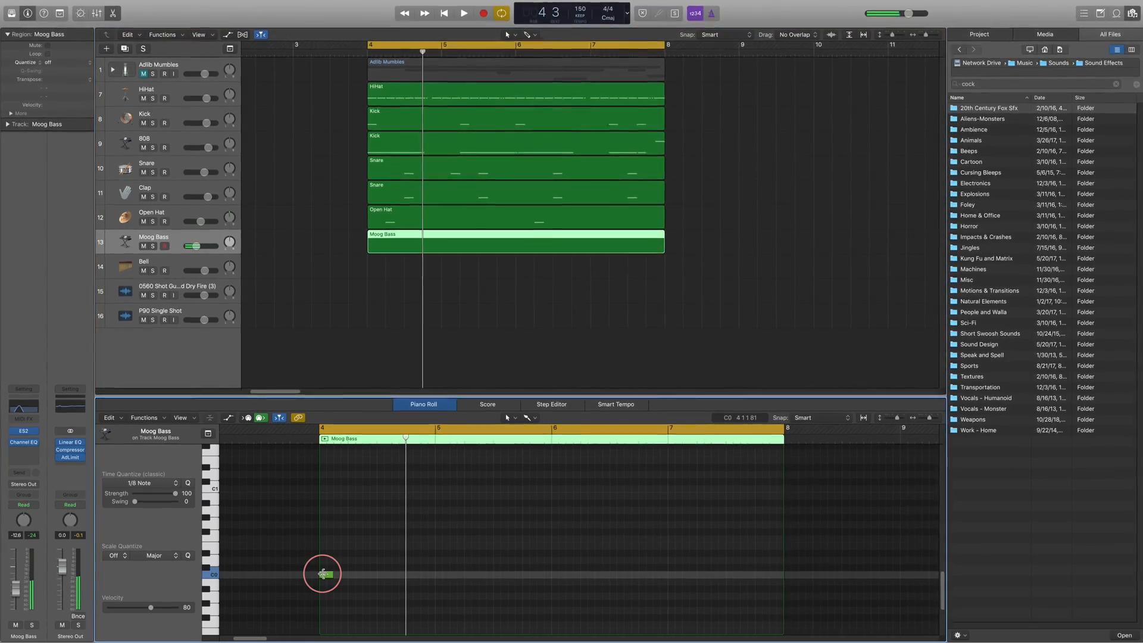
pyautogui.moveTo(333, 574); pyautogui.dragTo(811, 569)
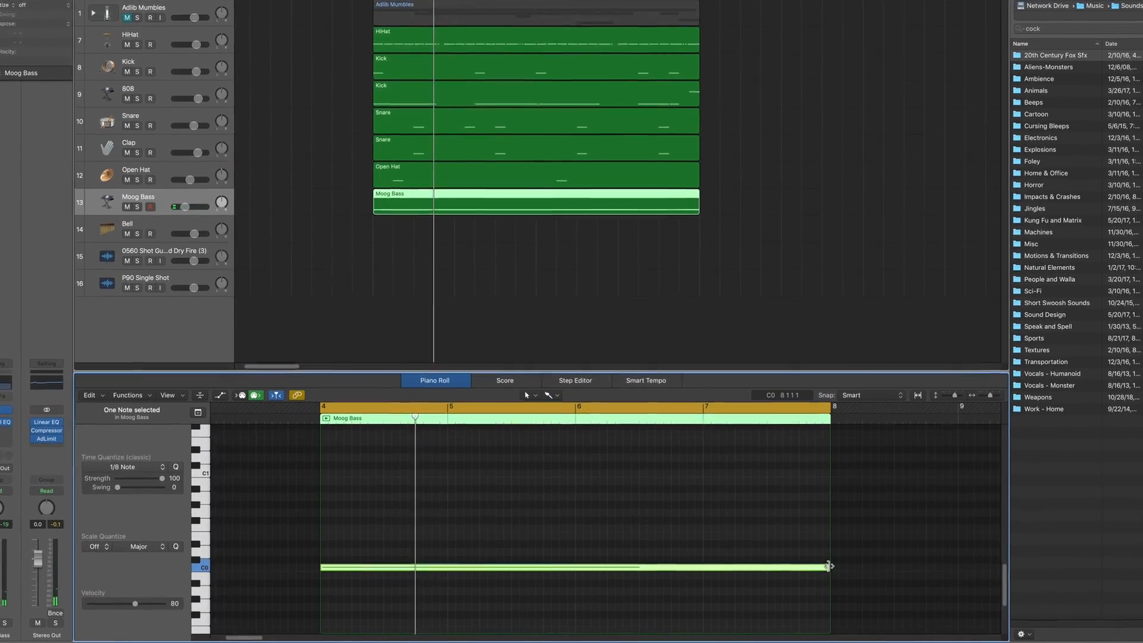
pyautogui.press('space')
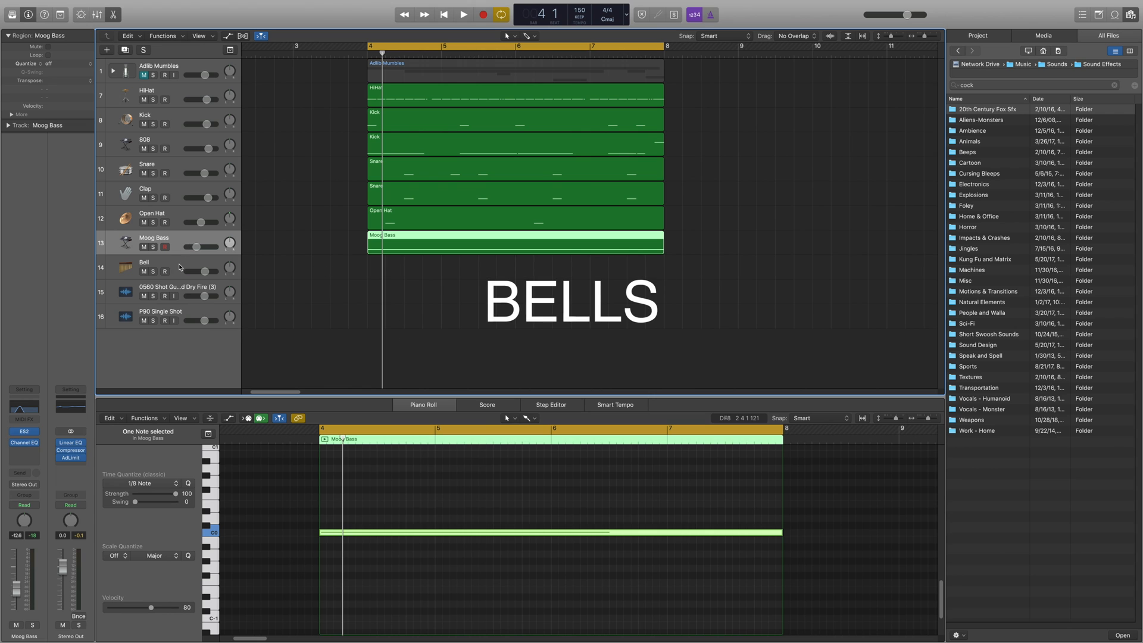
# Step: View the Bell track's Sculpture instrument and create a Bell region from bar 4 to the start of bar 8
pyautogui.click(179, 267)
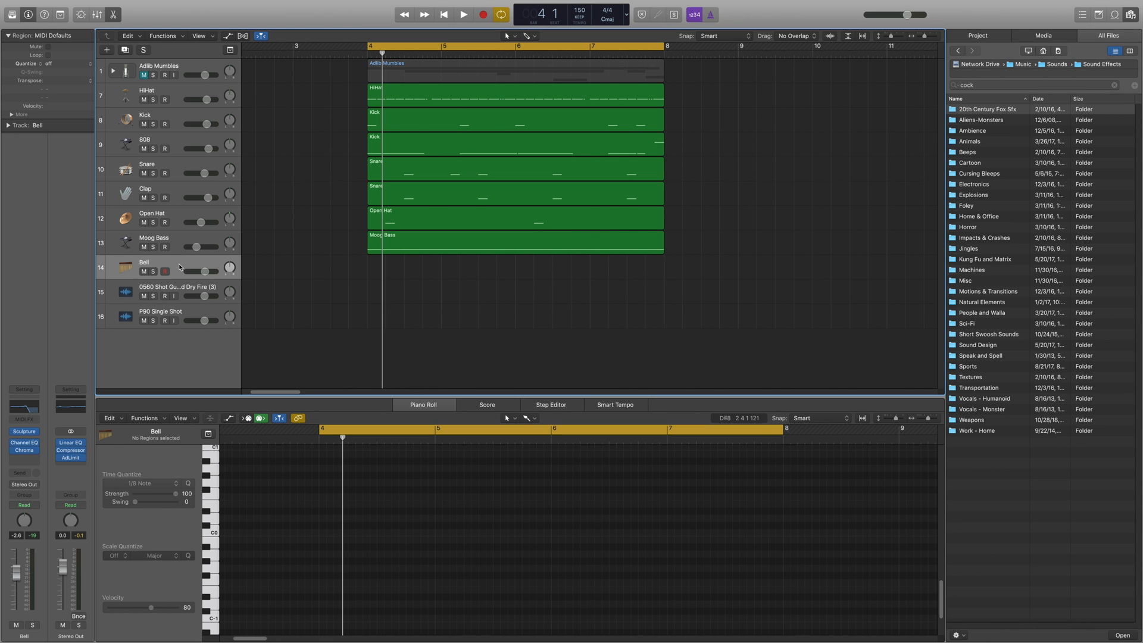
pyautogui.click(27, 434)
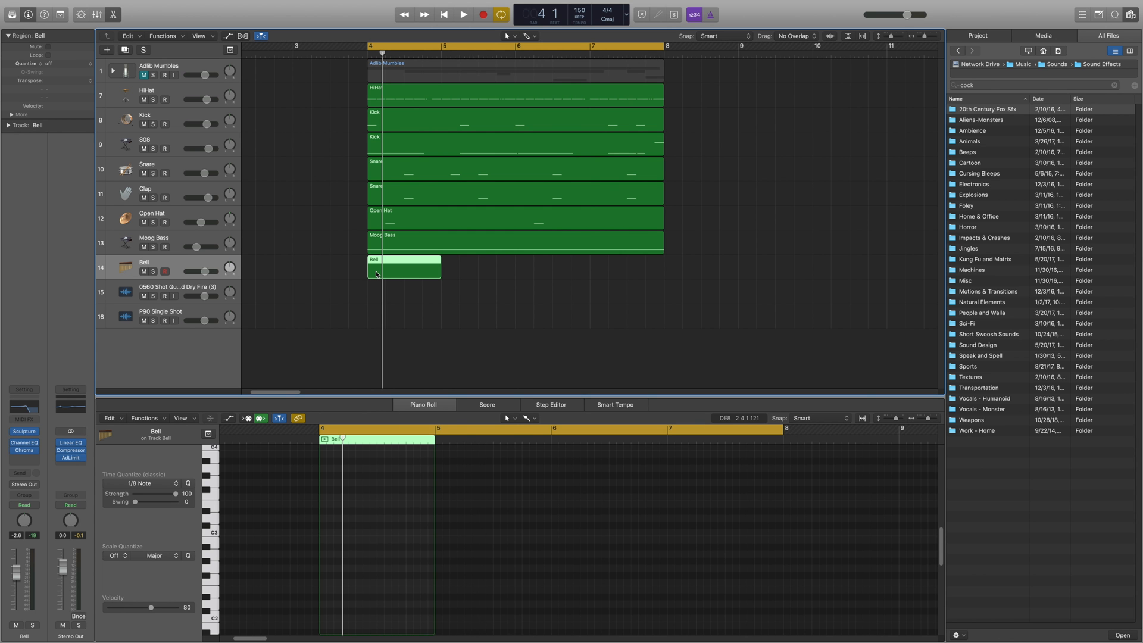
pyautogui.moveTo(440, 271); pyautogui.dragTo(664, 269)
pyautogui.scroll(5, 325, 568)
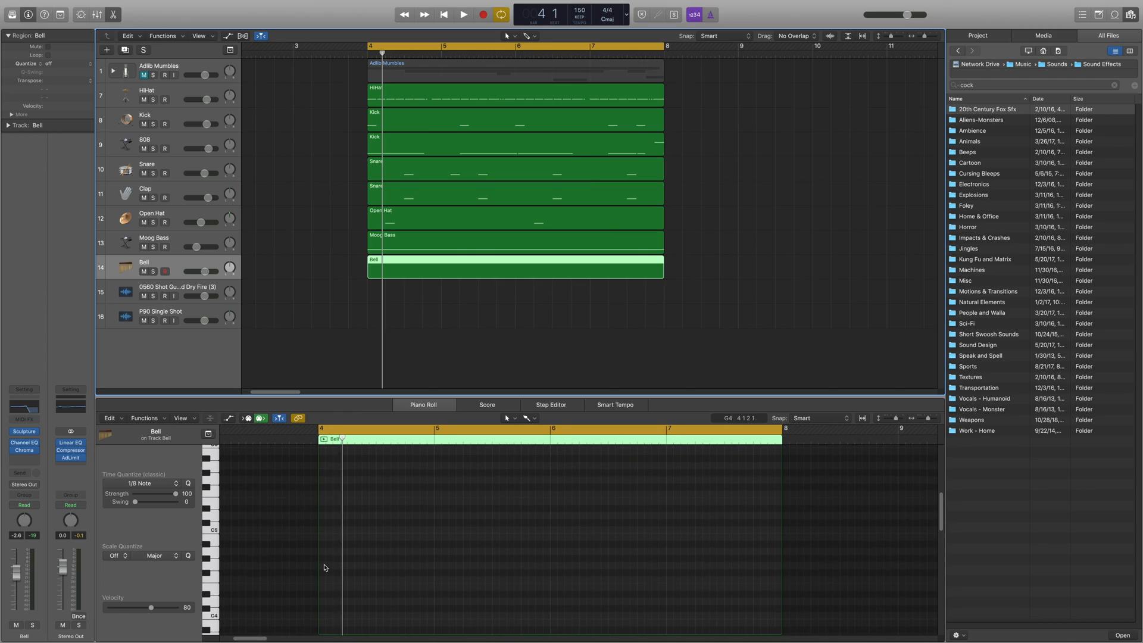
# Step: Add a long C5 note across bar 4 and a C#5 note across bar 5 of the Bell region, checking by playback
pyautogui.click(325, 530)
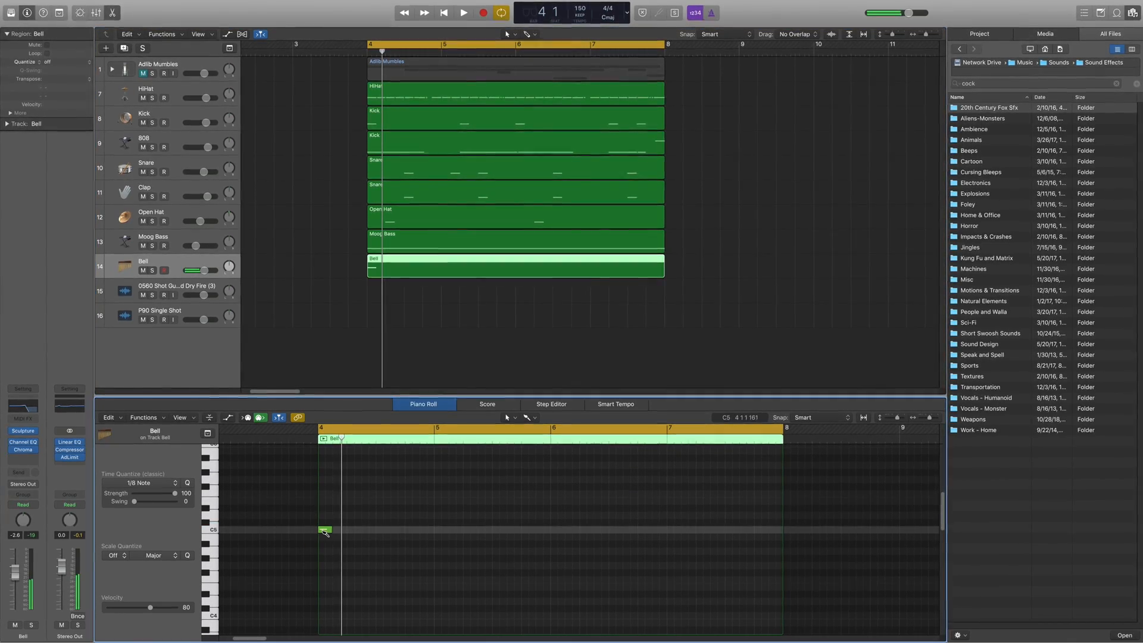
pyautogui.moveTo(328, 529); pyautogui.dragTo(428, 530)
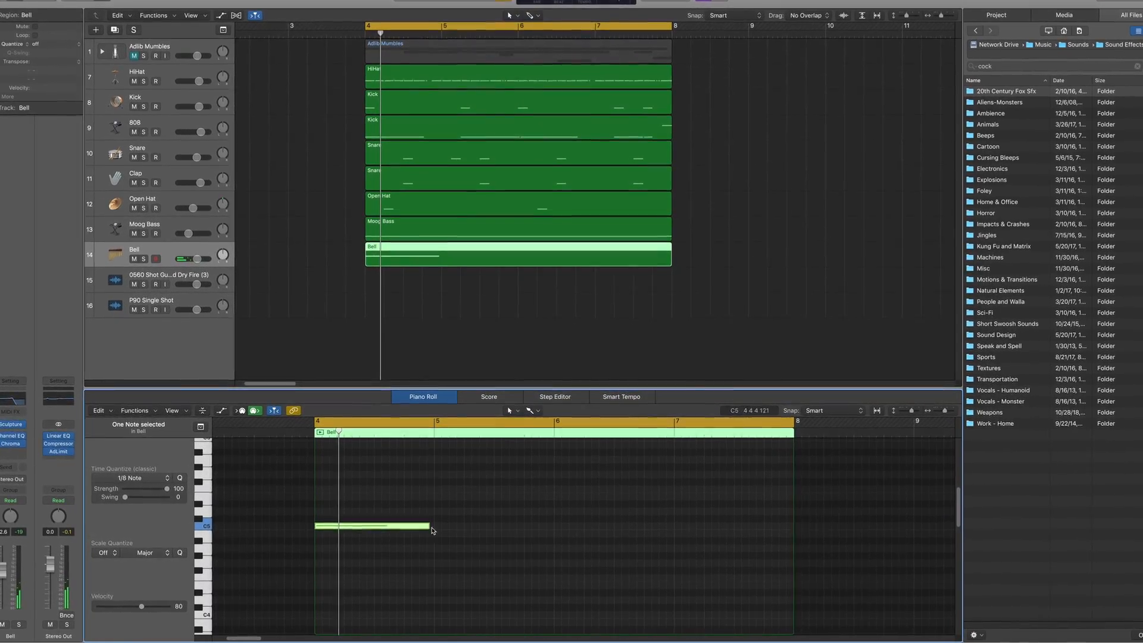
pyautogui.click(438, 521)
pyautogui.moveTo(448, 519); pyautogui.dragTo(551, 517)
pyautogui.press('space')
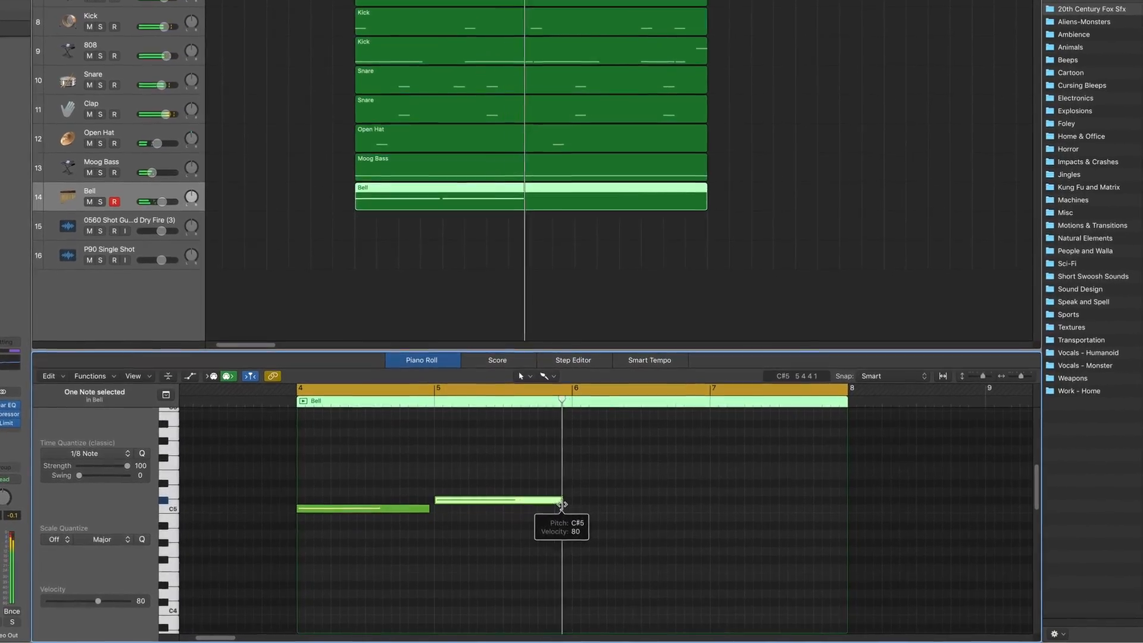
# Step: Copy the two long Bell notes to bars 6 and 7 and play the pattern
pyautogui.keyDown('shift'); pyautogui.click(408, 508); pyautogui.keyUp('shift')
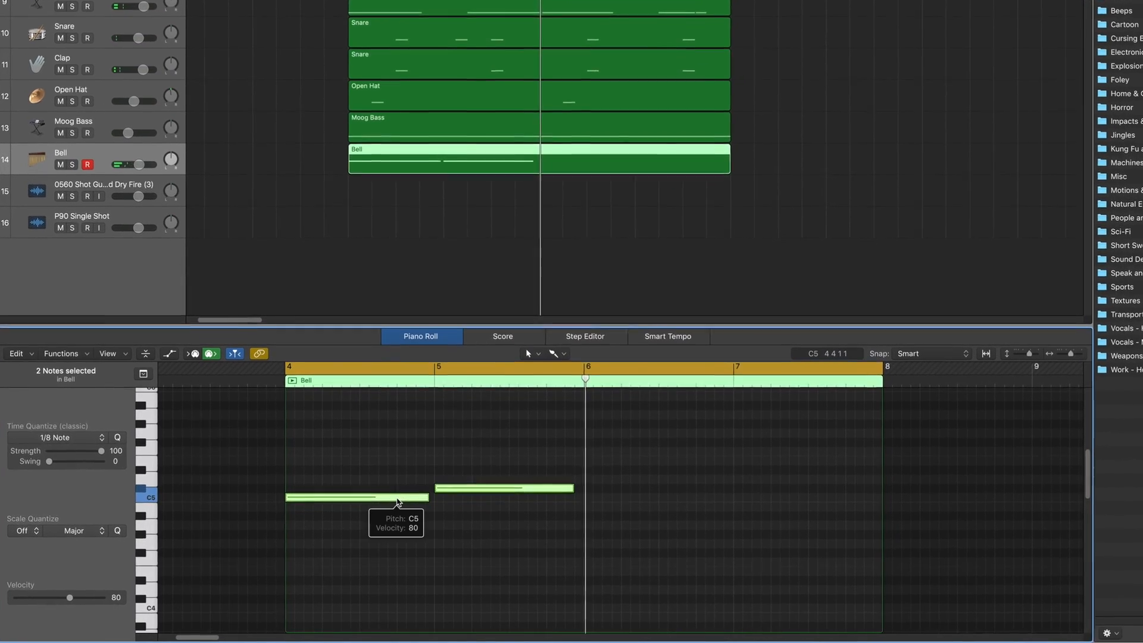
pyautogui.click(398, 502)
pyautogui.moveTo(398, 499); pyautogui.dragTo(731, 487)
pyautogui.press('space')
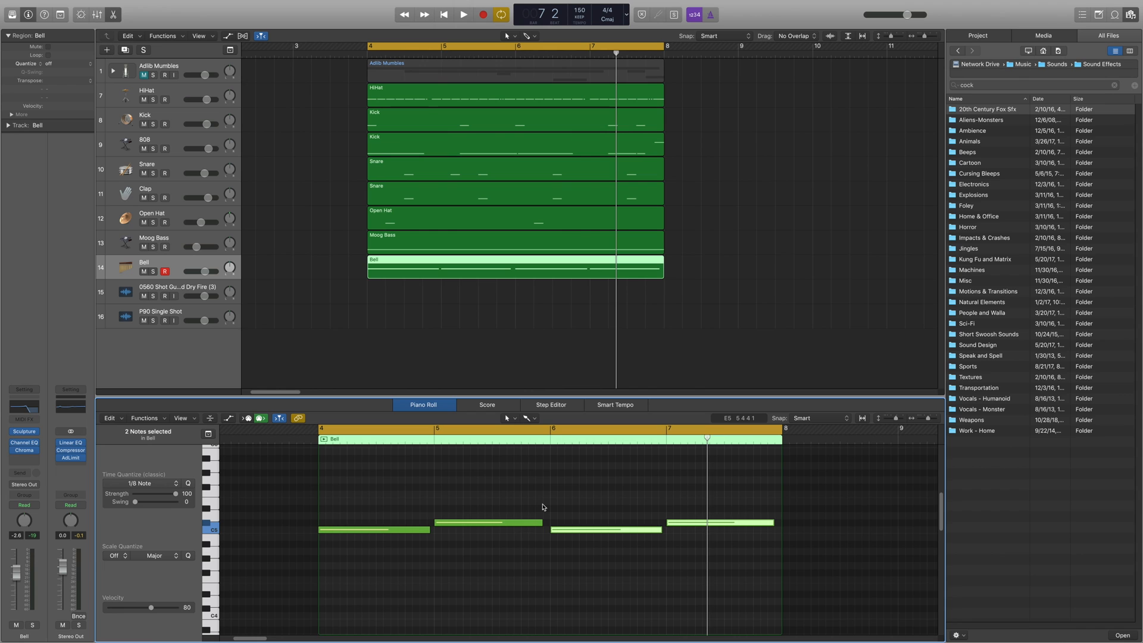
# Step: Add rising quarter-length Bell notes G5, G#5 and A#5 on beats 2, 3 and 4 of bar 4
pyautogui.scroll(3, 543, 507)
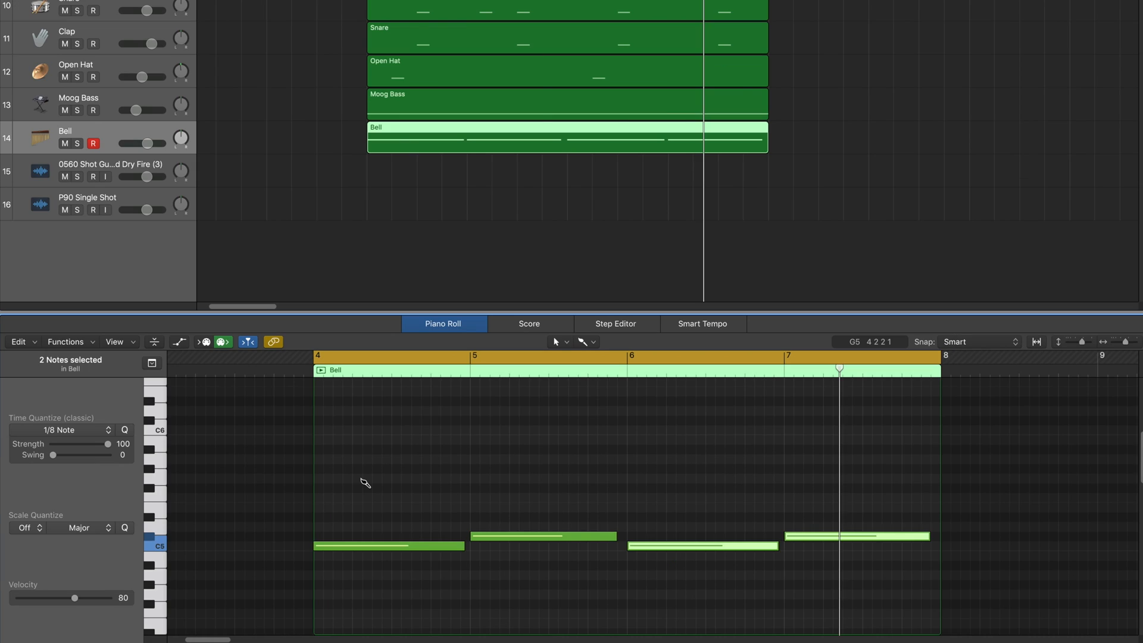
pyautogui.keyDown('super'); pyautogui.click(363, 519); pyautogui.keyUp('super')
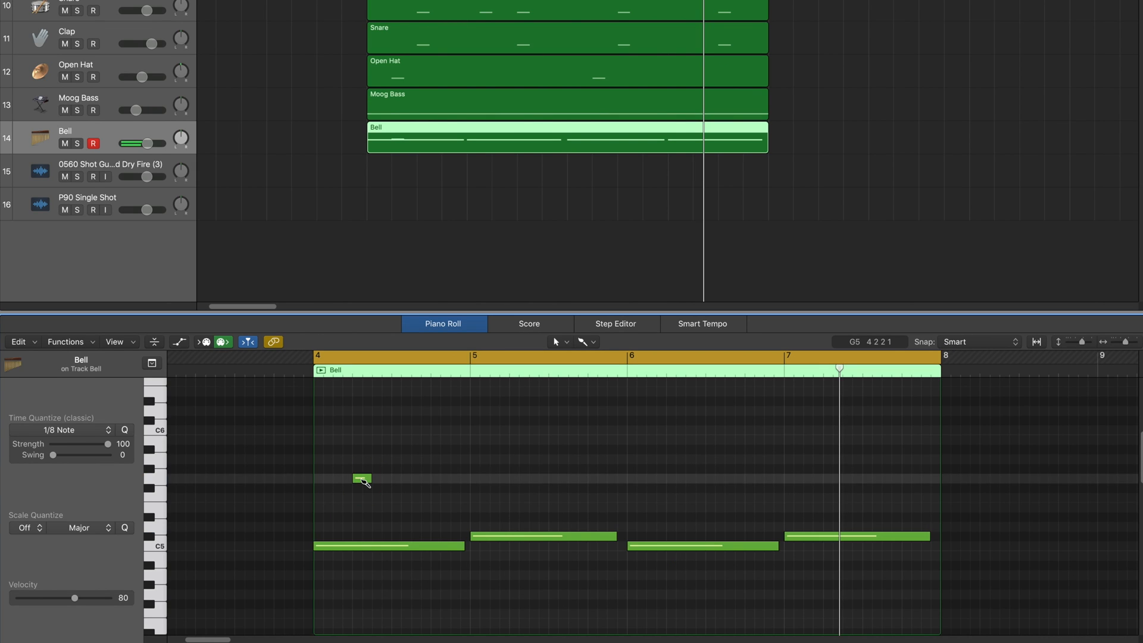
pyautogui.moveTo(369, 519); pyautogui.dragTo(370, 520)
pyautogui.moveTo(369, 478); pyautogui.dragTo(393, 481)
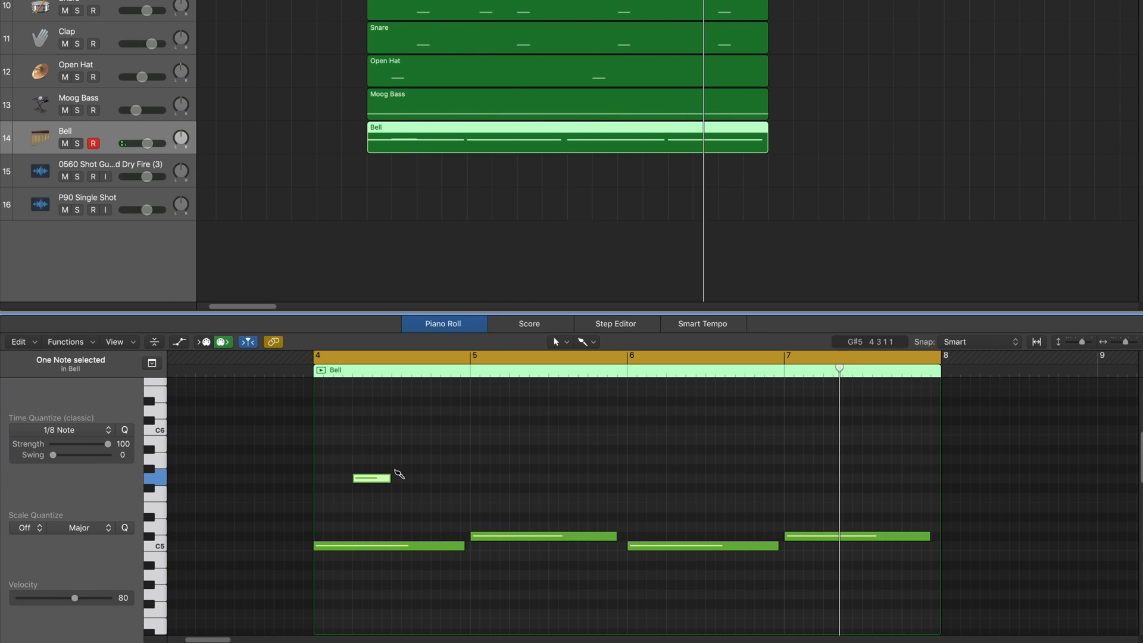
pyautogui.keyDown('super'); pyautogui.click(397, 470); pyautogui.keyUp('super')
pyautogui.moveTo(407, 468); pyautogui.dragTo(467, 450)
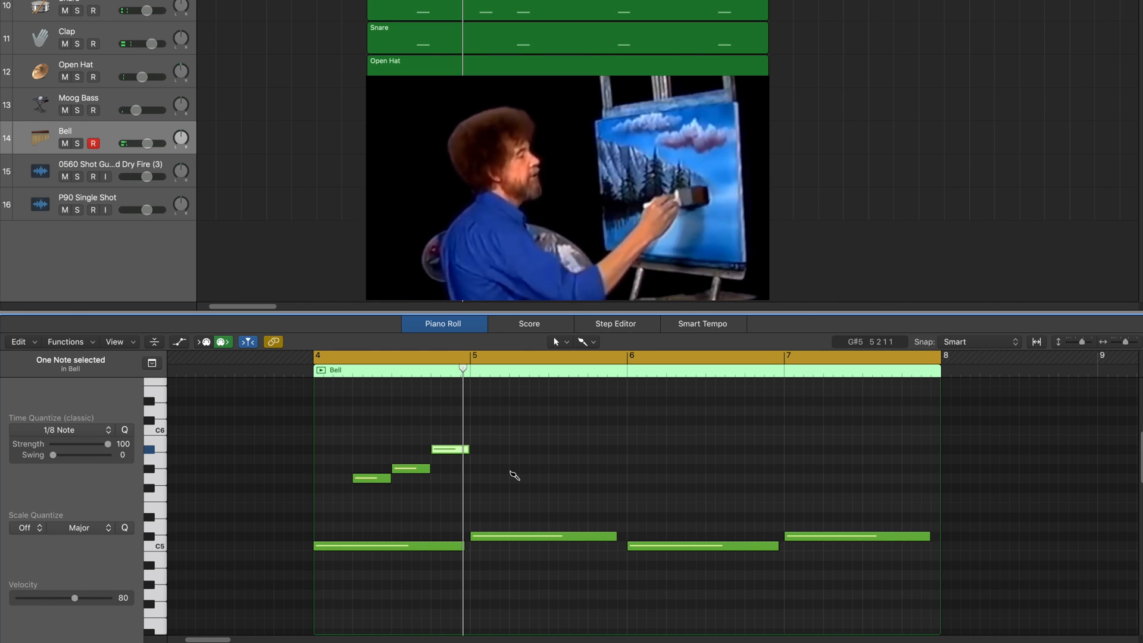
# Step: Add a G#5 Bell note at bar 5, beat 2 and lengthen it to a quarter note
pyautogui.click(512, 469)
pyautogui.click(532, 469)
pyautogui.press('super+z')
pyautogui.click(517, 470)
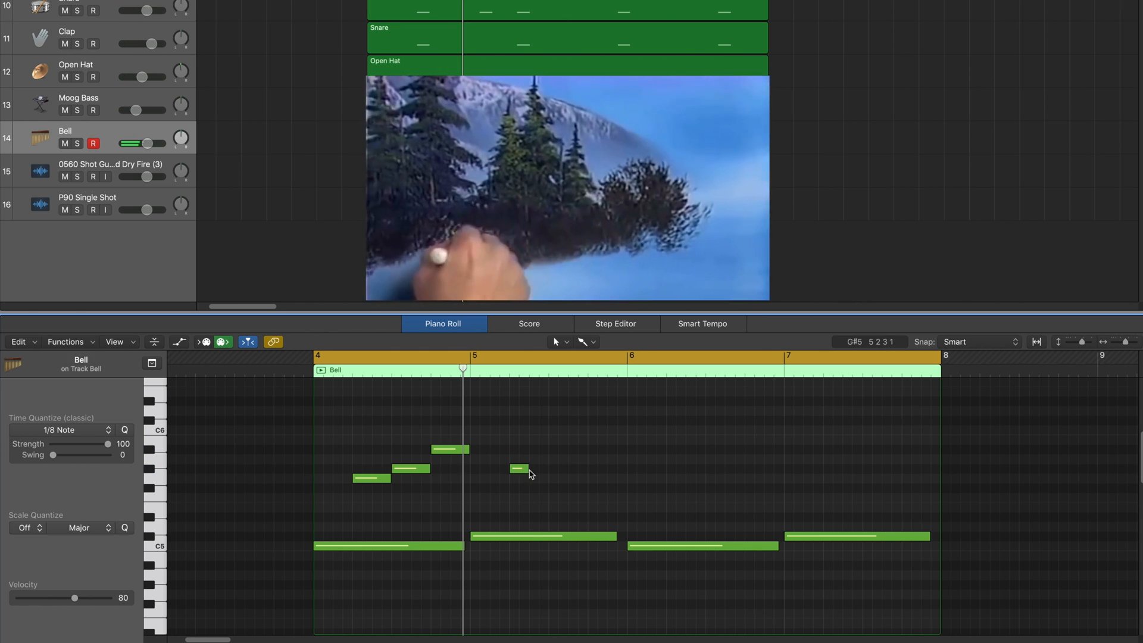
pyautogui.moveTo(528, 470); pyautogui.dragTo(546, 470)
# Step: Set time quantize to 1/4 Note, add A#5 and C6 Bell notes on beats 3 and 4 of bar 5, and play
pyautogui.click(65, 430)
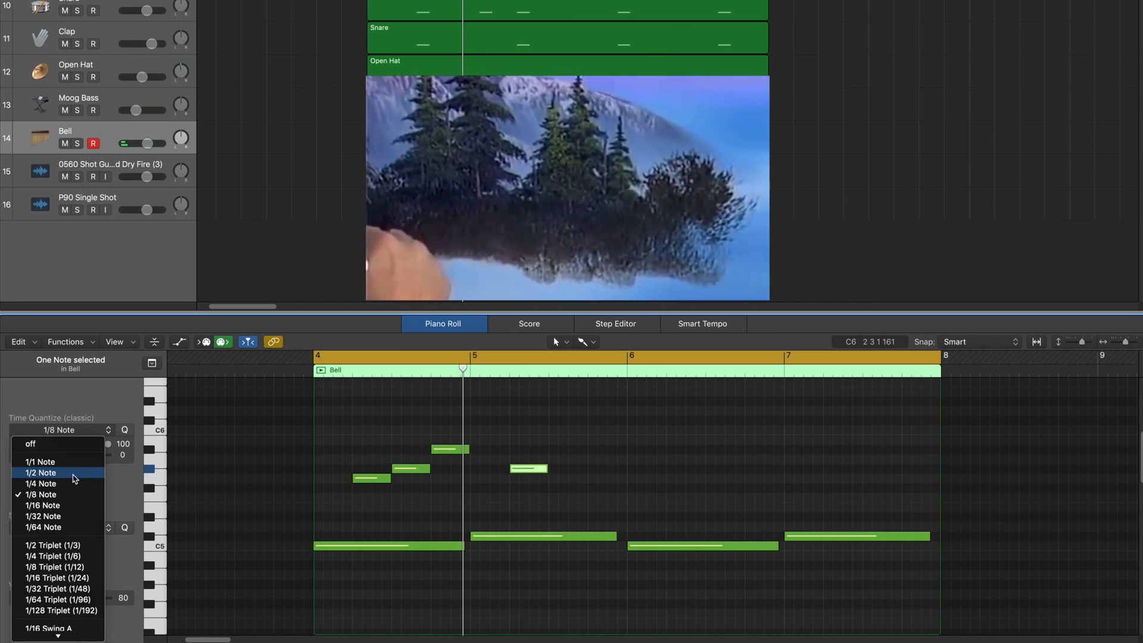
pyautogui.click(73, 483)
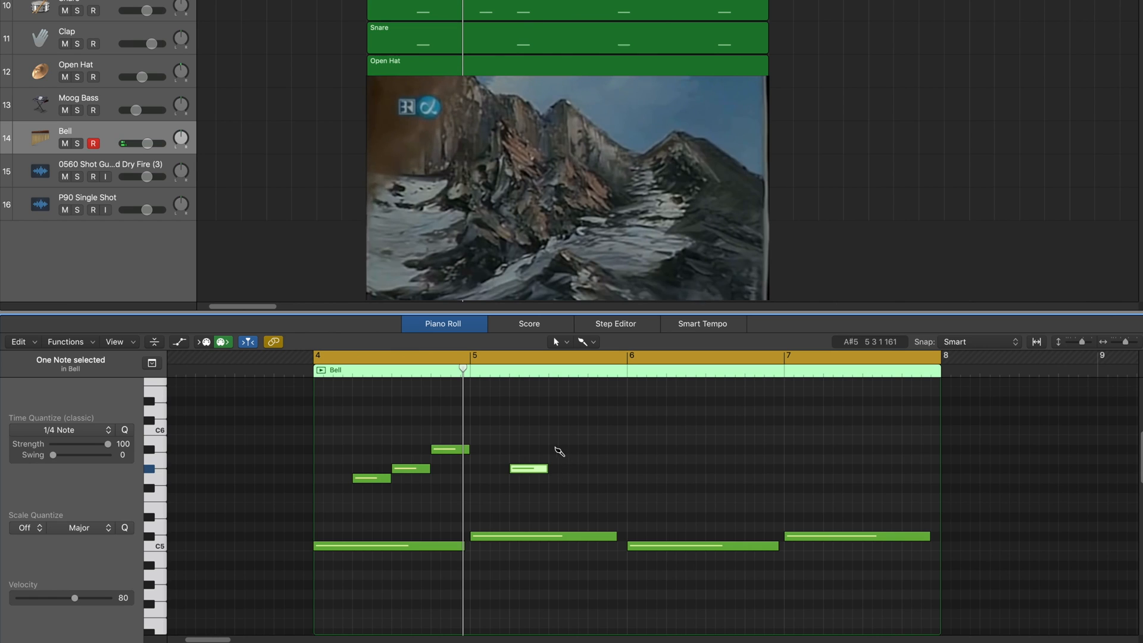
pyautogui.click(560, 451)
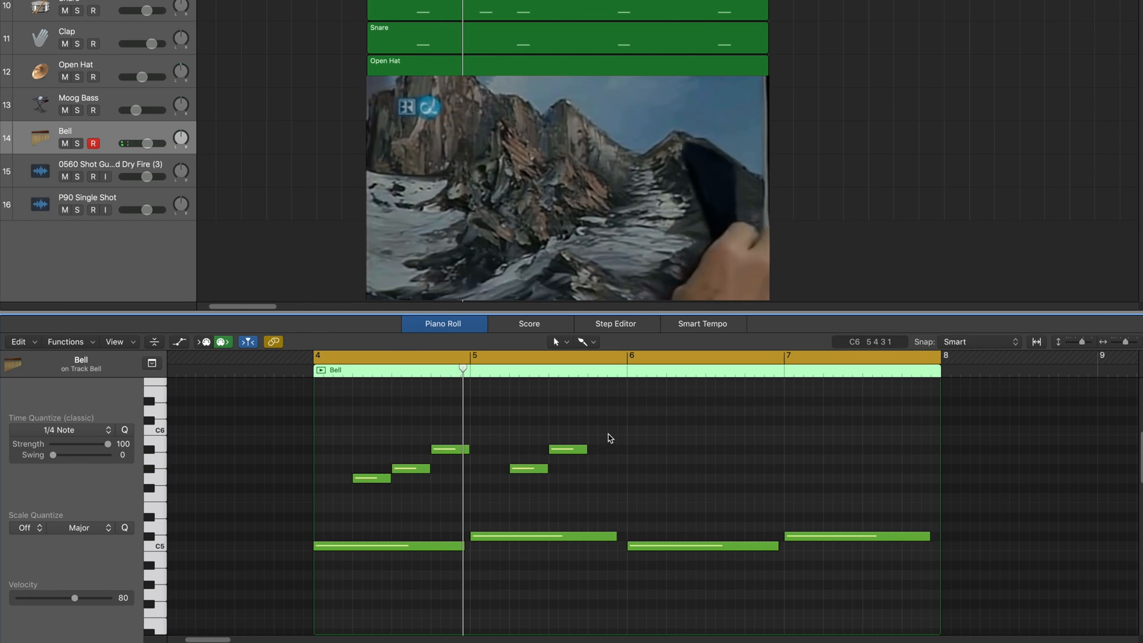
pyautogui.click(601, 430)
pyautogui.press('space')
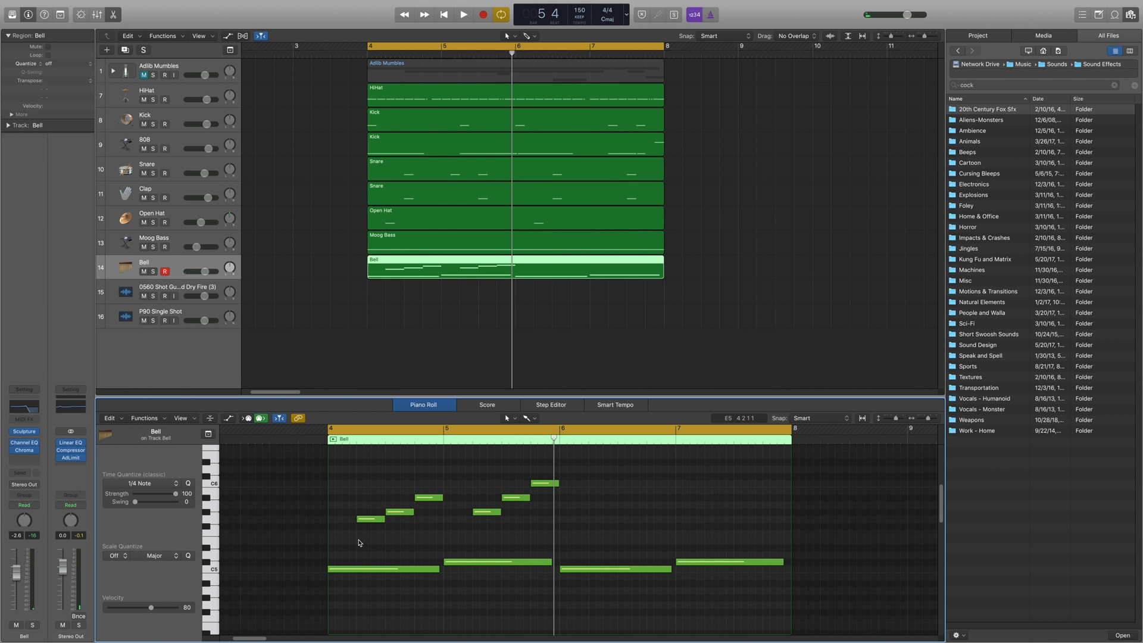
# Step: Copy the six upper Bell melody notes from bars 4 and 5 to bars 6 and 7 and play the beat
pyautogui.moveTo(359, 542); pyautogui.dragTo(575, 483)
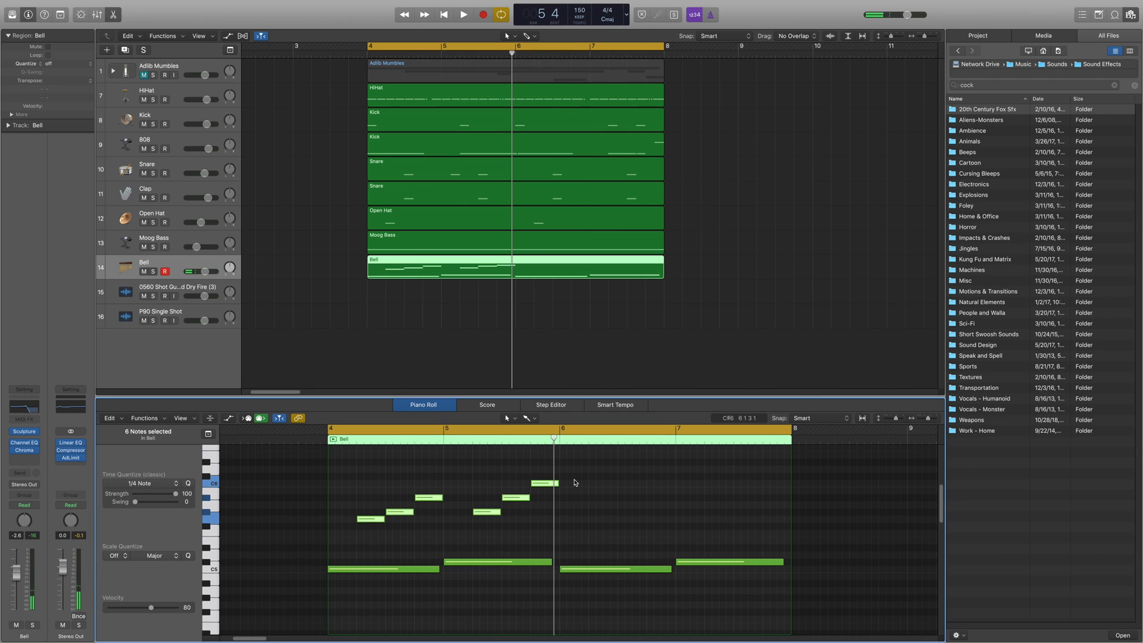
pyautogui.moveTo(544, 486)
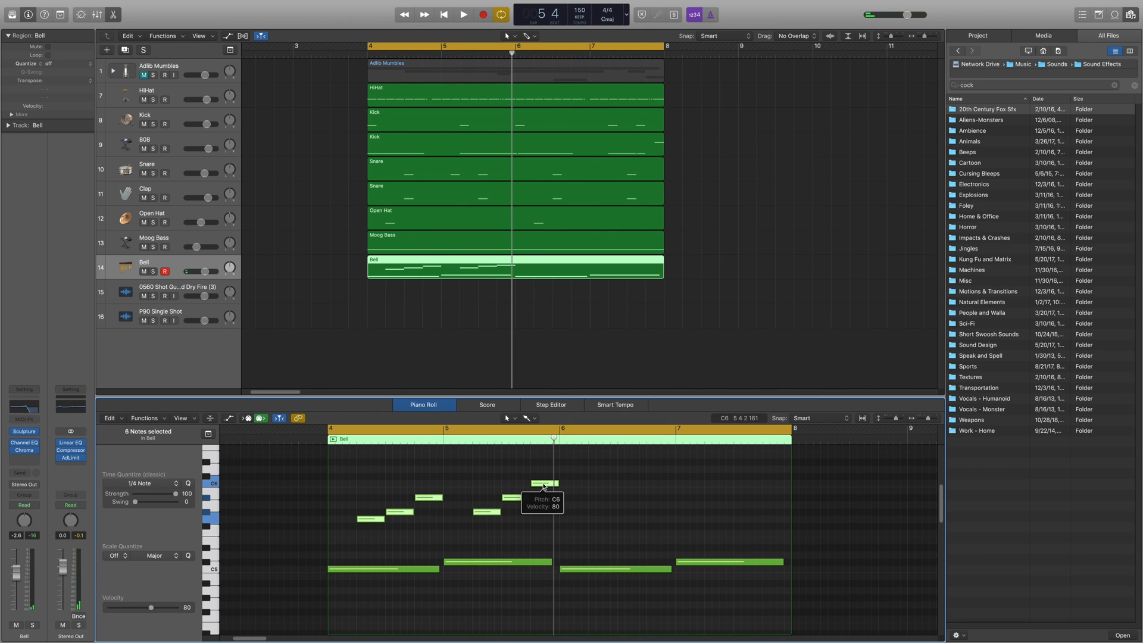
pyautogui.moveTo(544, 485); pyautogui.dragTo(777, 486)
pyautogui.press('space')
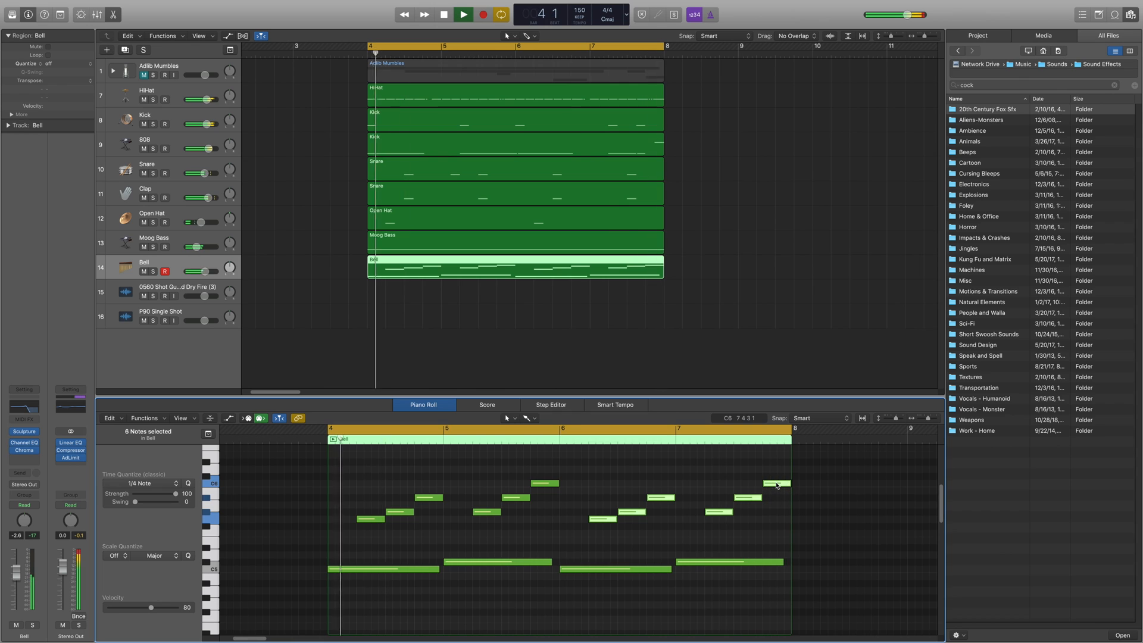
pyautogui.press('space')
pyautogui.moveTo(777, 486)
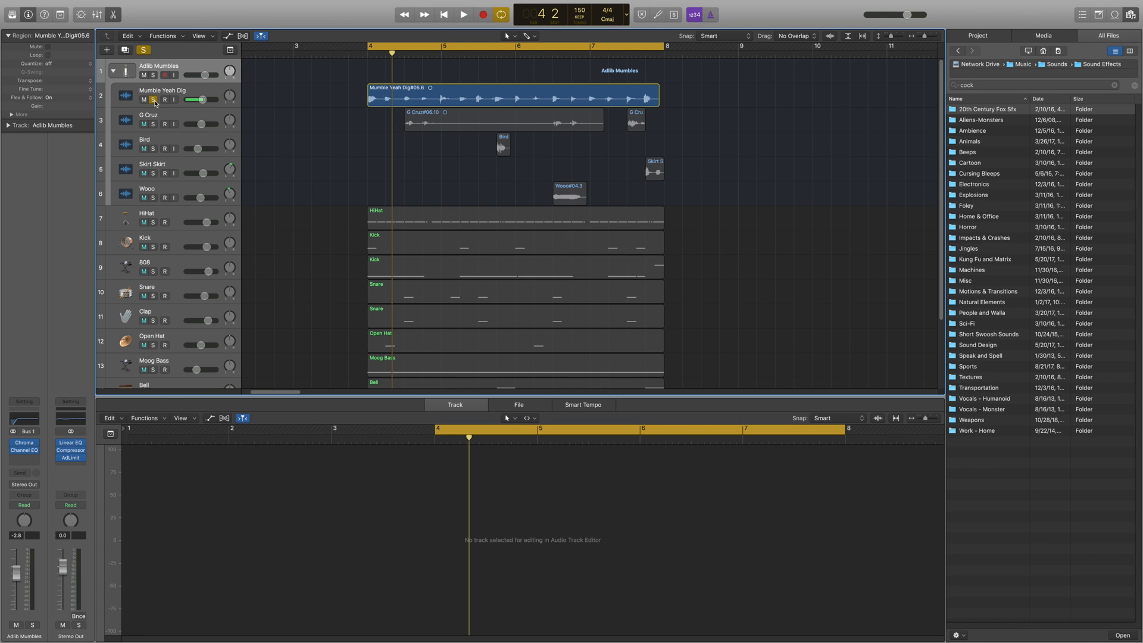
# Step: Audition the soloed Mumble Yeah Dig track with the Adlib Mumbles ChromaVerb reverb bypassed and switched on, and close the effect
pyautogui.click(177, 95)
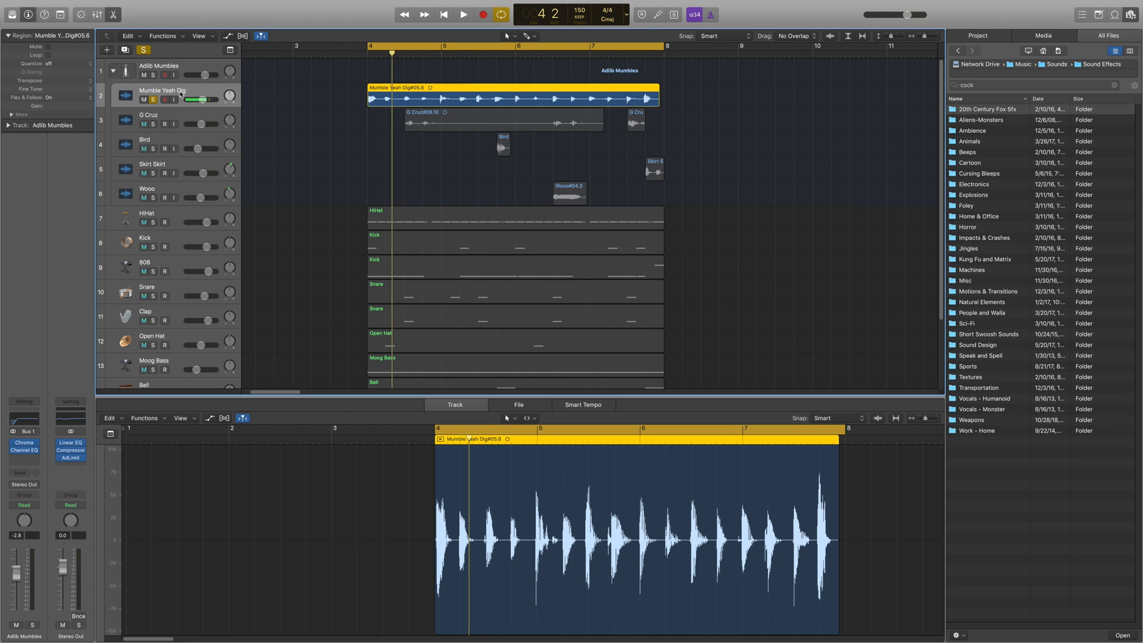
pyautogui.click(71, 451)
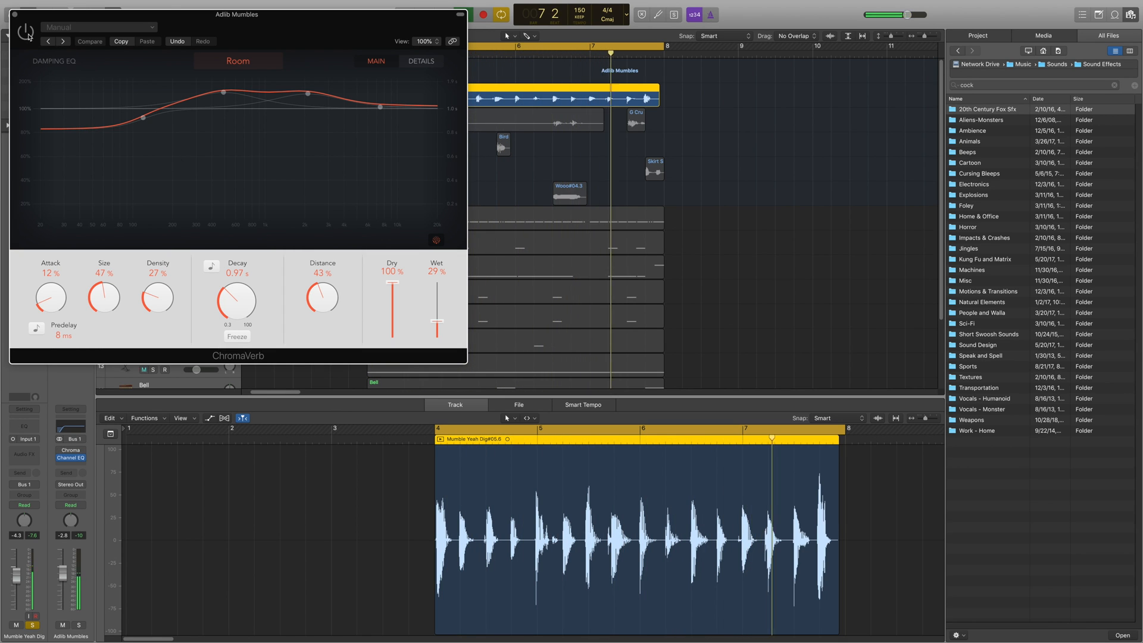
pyautogui.click(27, 33)
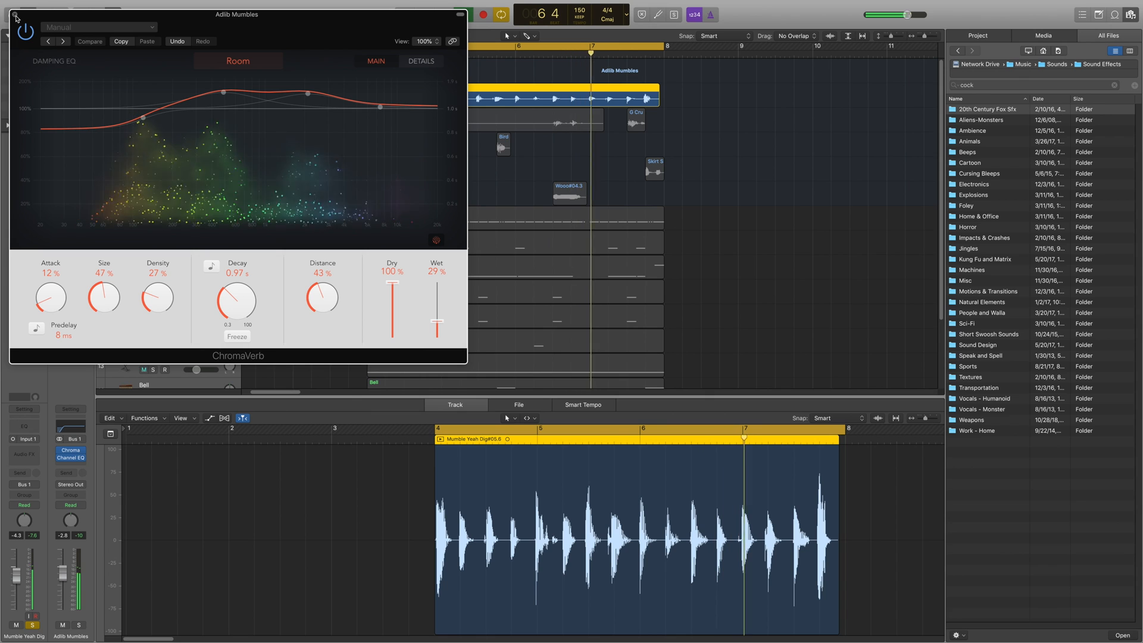
pyautogui.click(16, 15)
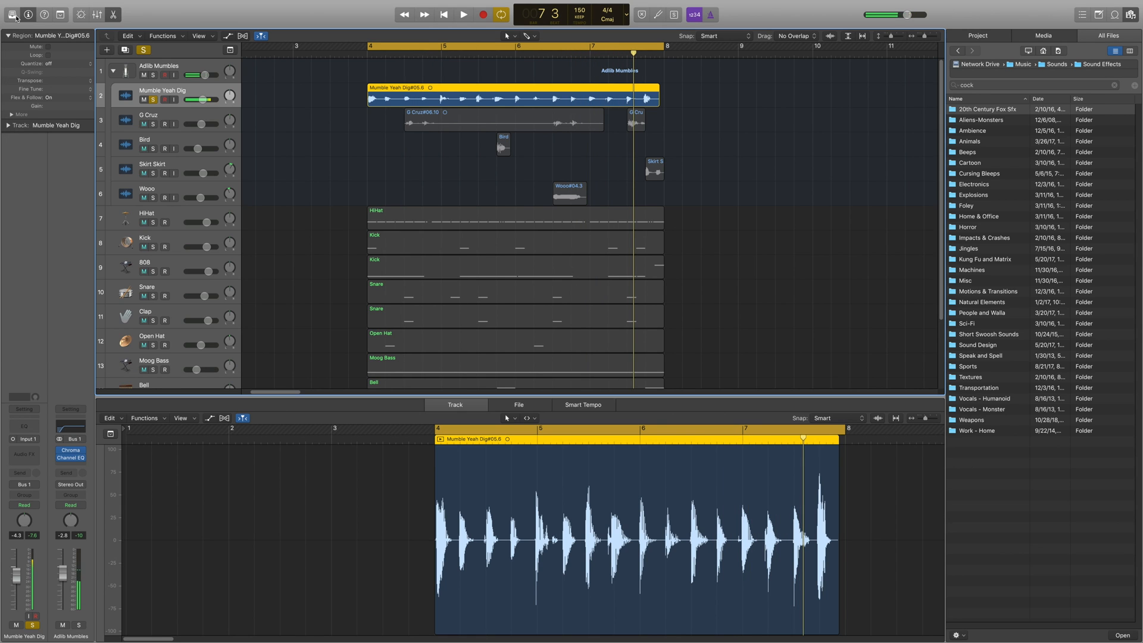
# Step: Play the G Cruz ad-lib track in solo and turn its solo off
pyautogui.click(184, 115)
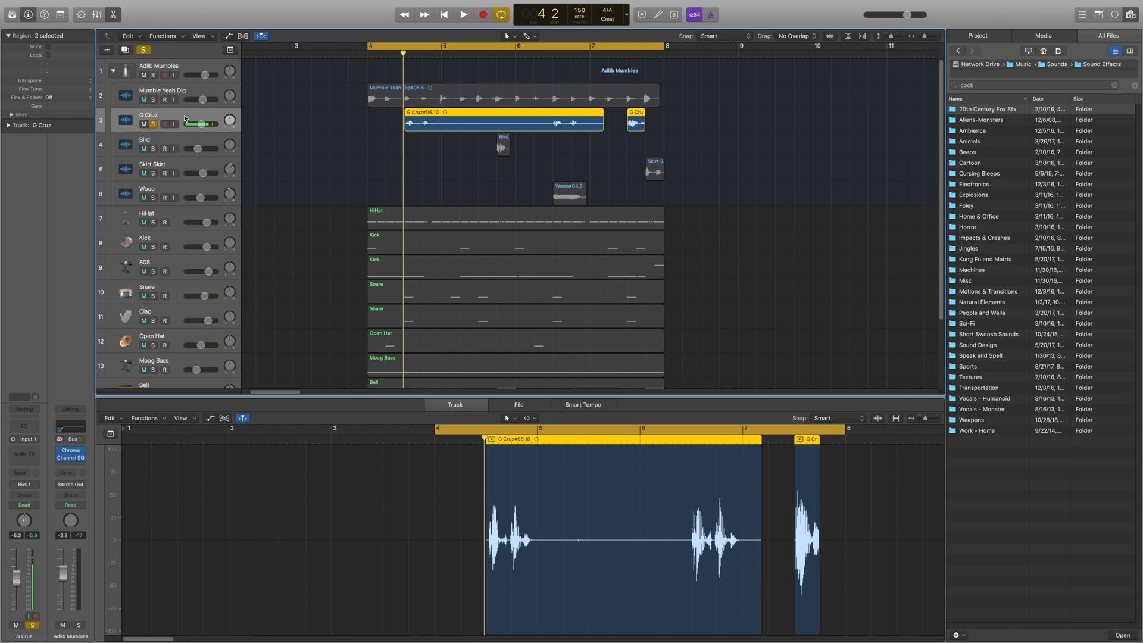
pyautogui.press('space')
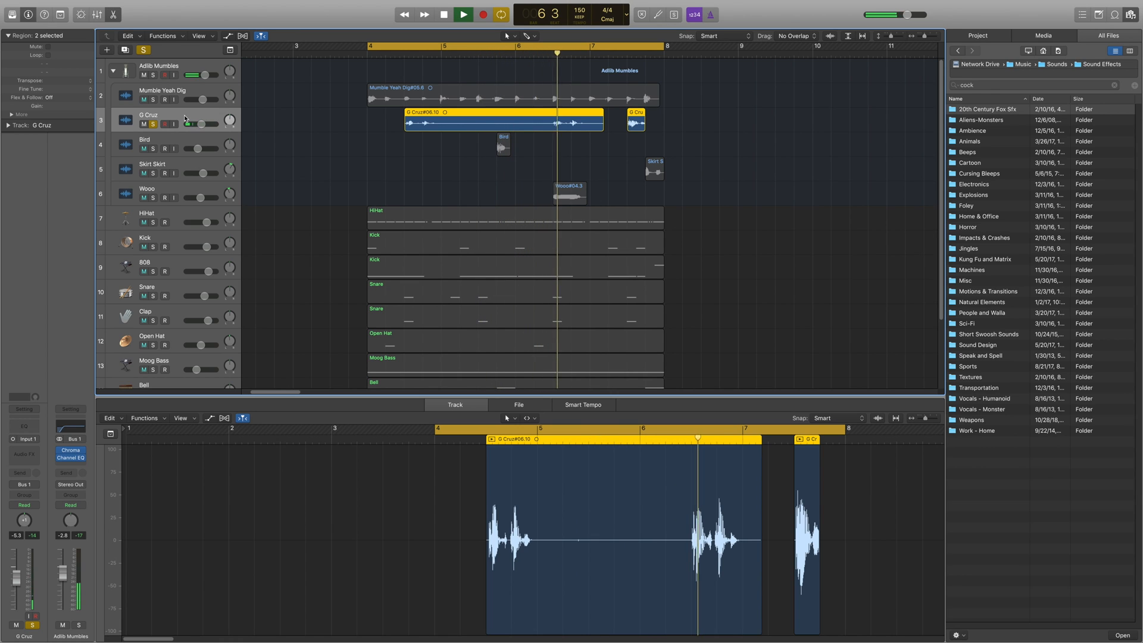
pyautogui.press('space')
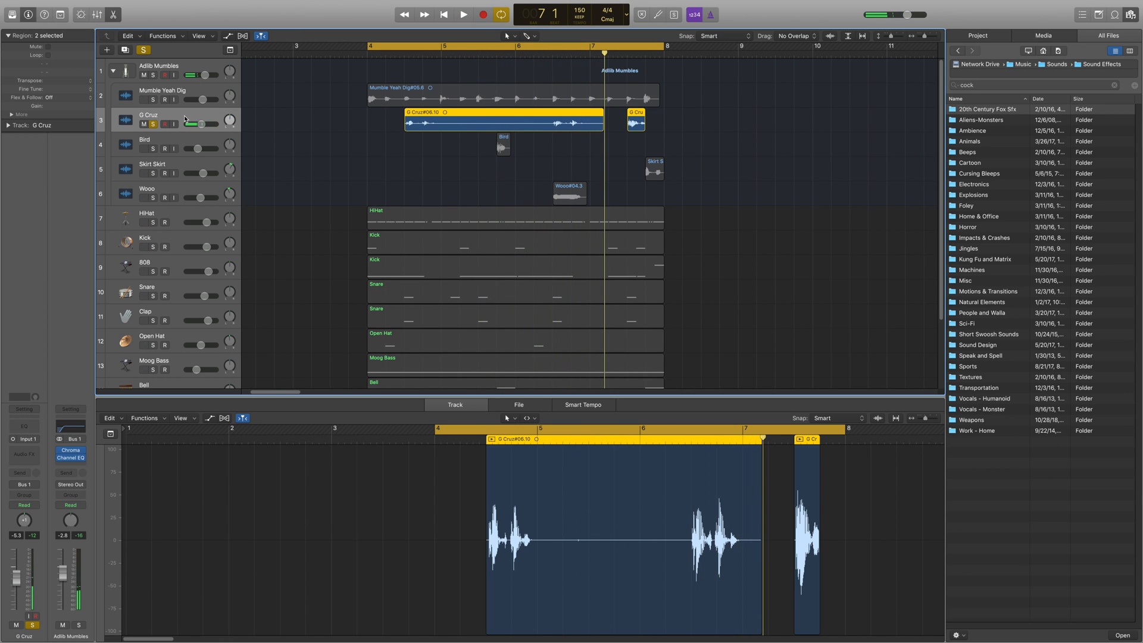
pyautogui.press('s')
# Step: Solo the Bird ad-lib track and play it
pyautogui.click(187, 138)
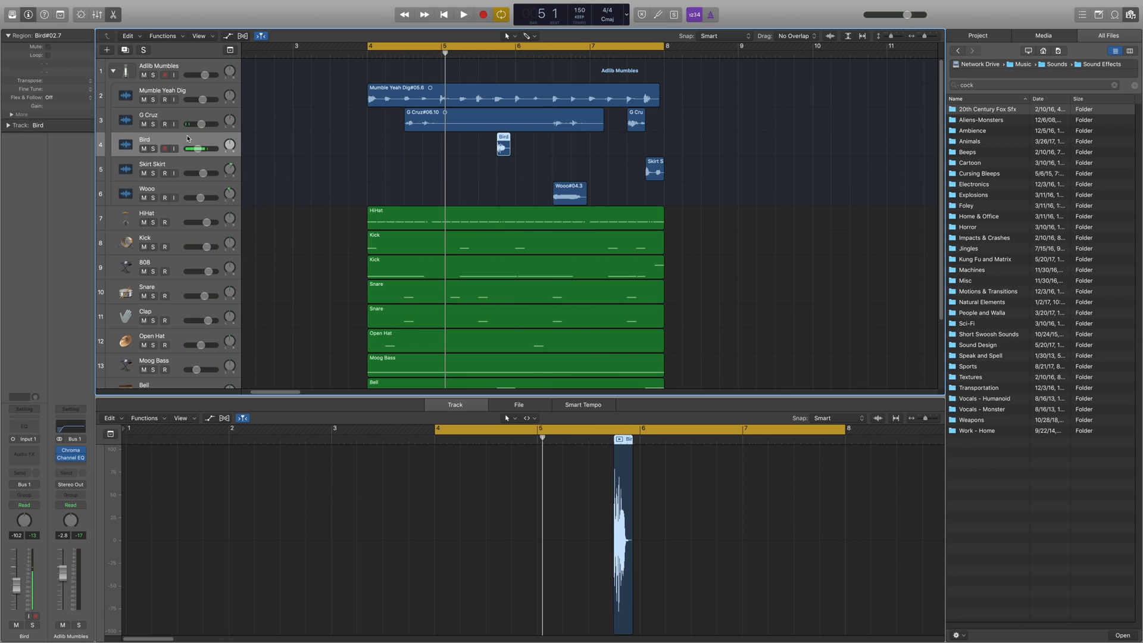
pyautogui.click(154, 149)
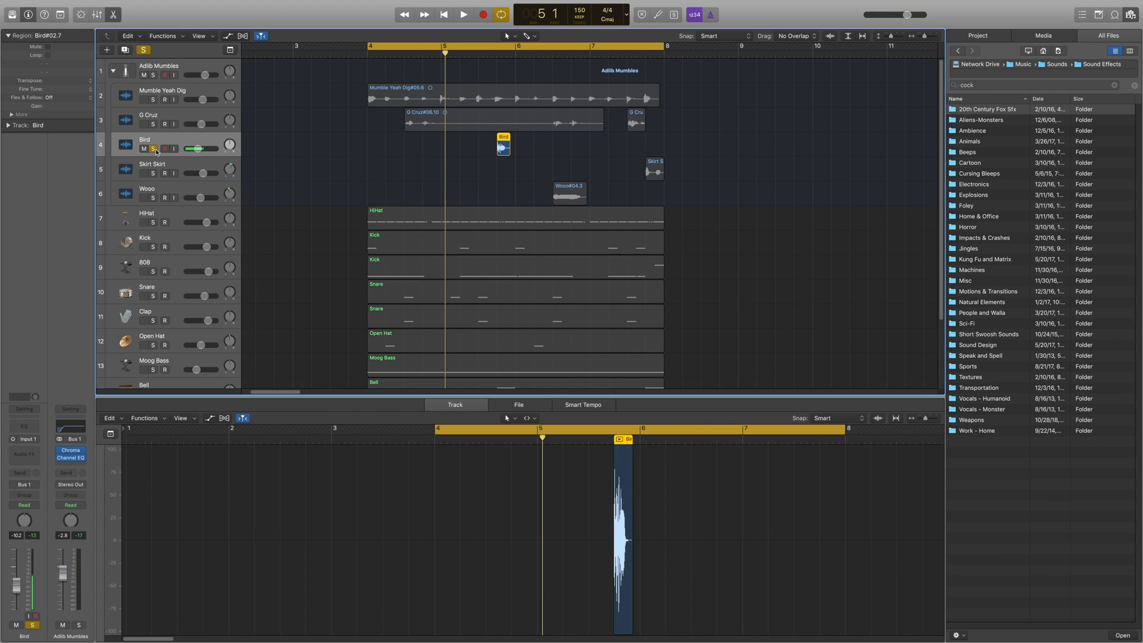
pyautogui.press('space')
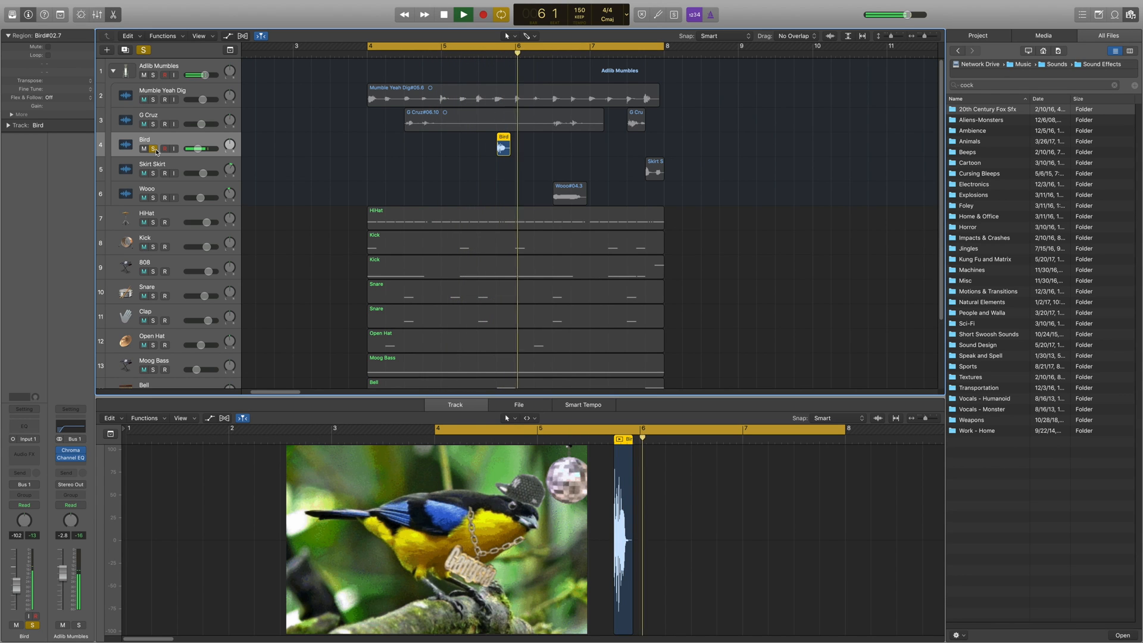
# Step: Solo the Skirt Skirt ad-lib track in place of Bird and play it
pyautogui.click(184, 168)
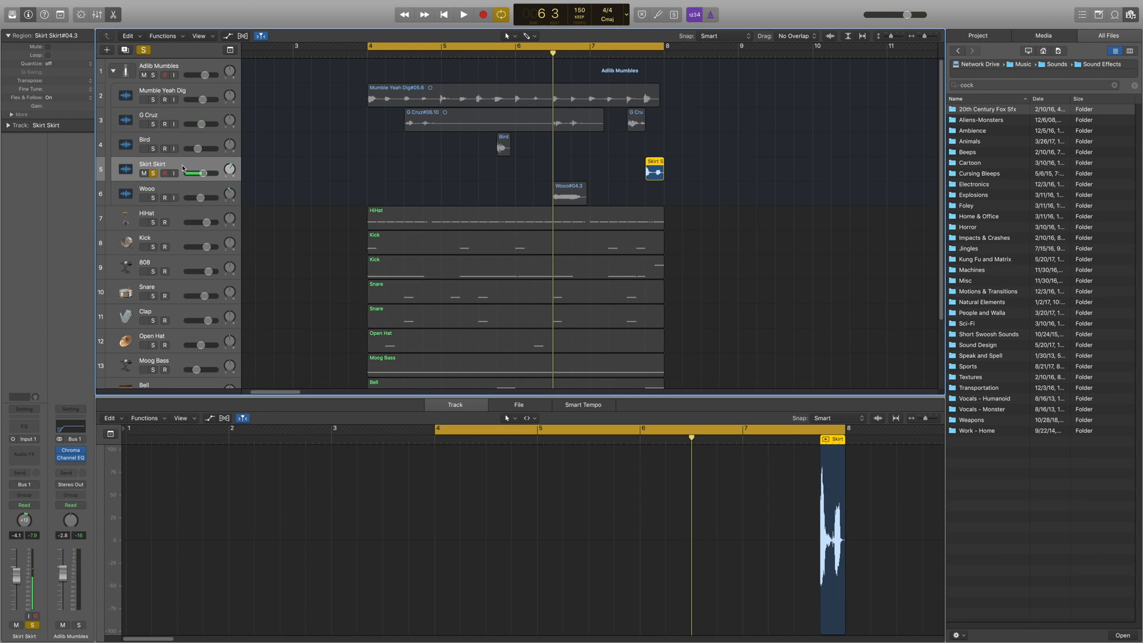
pyautogui.press('space')
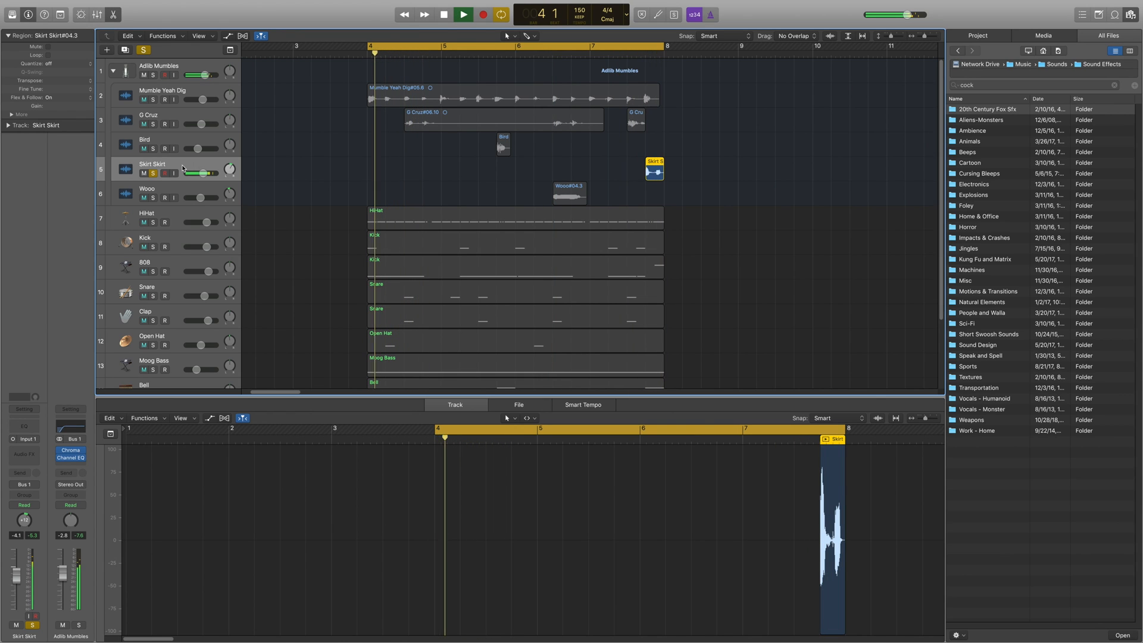
pyautogui.press('space')
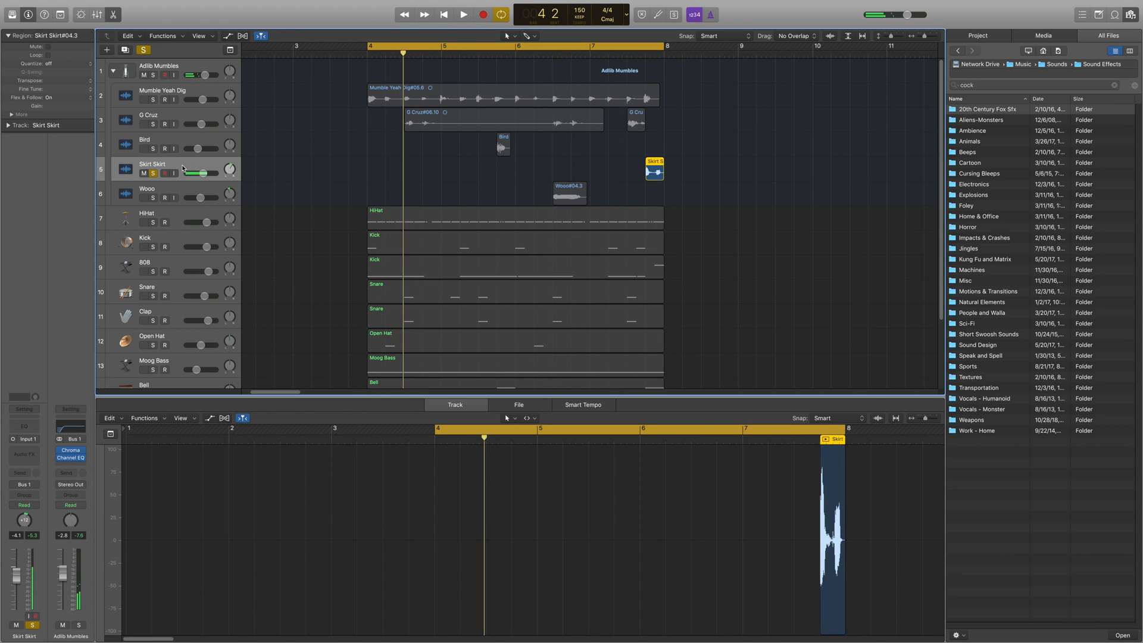
# Step: Move the solo to the Wooo ad-lib track and listen to its region
pyautogui.click(154, 198)
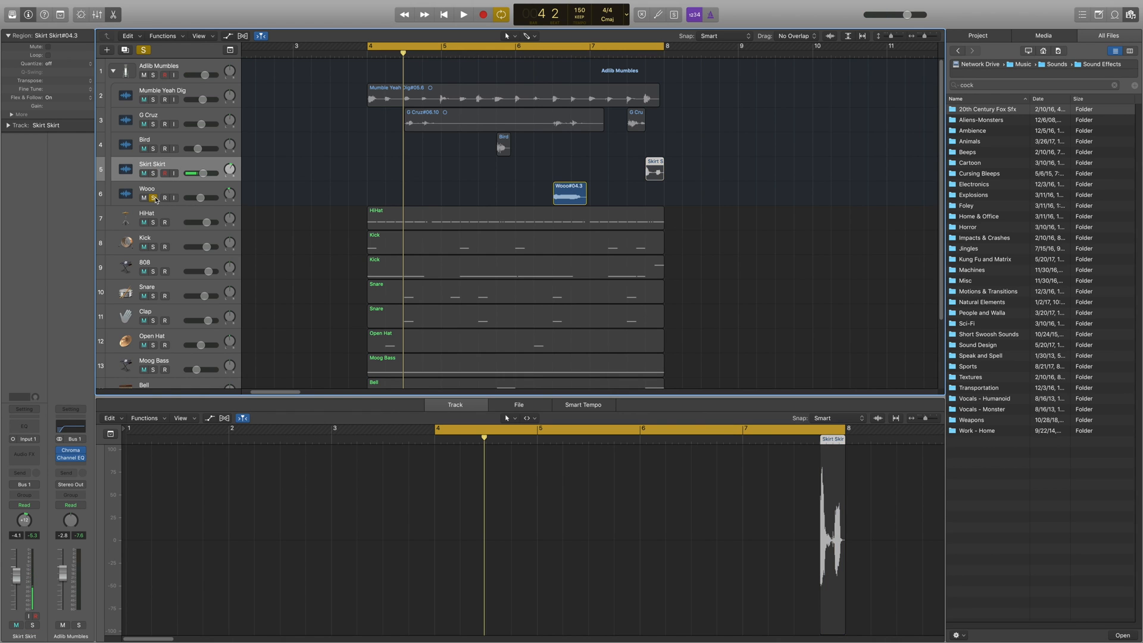
pyautogui.click(185, 187)
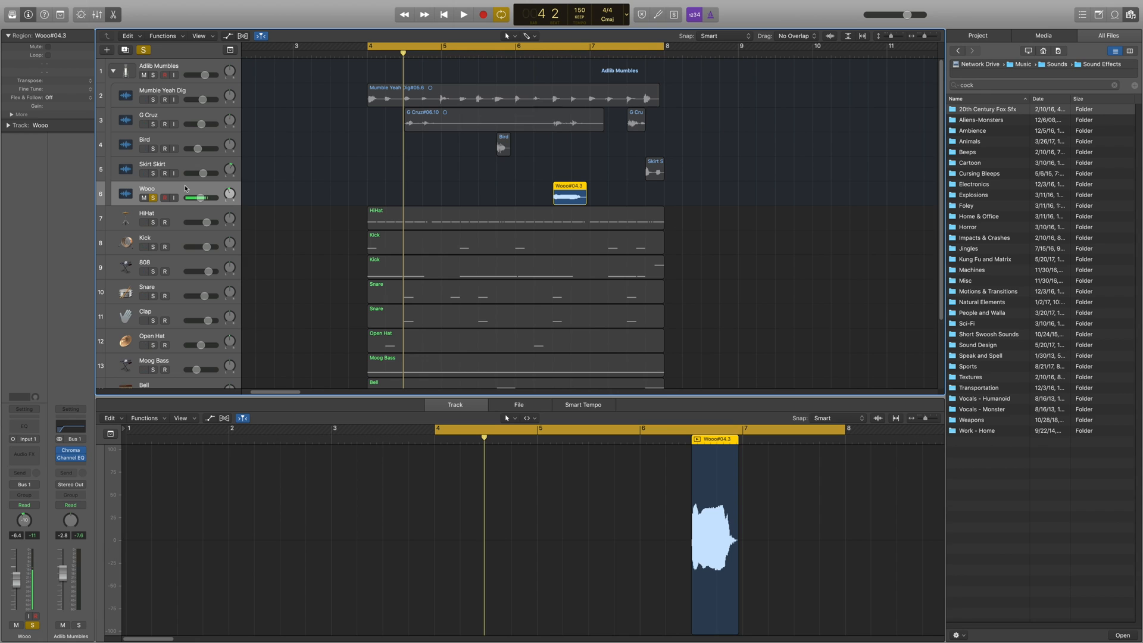
pyautogui.press('space')
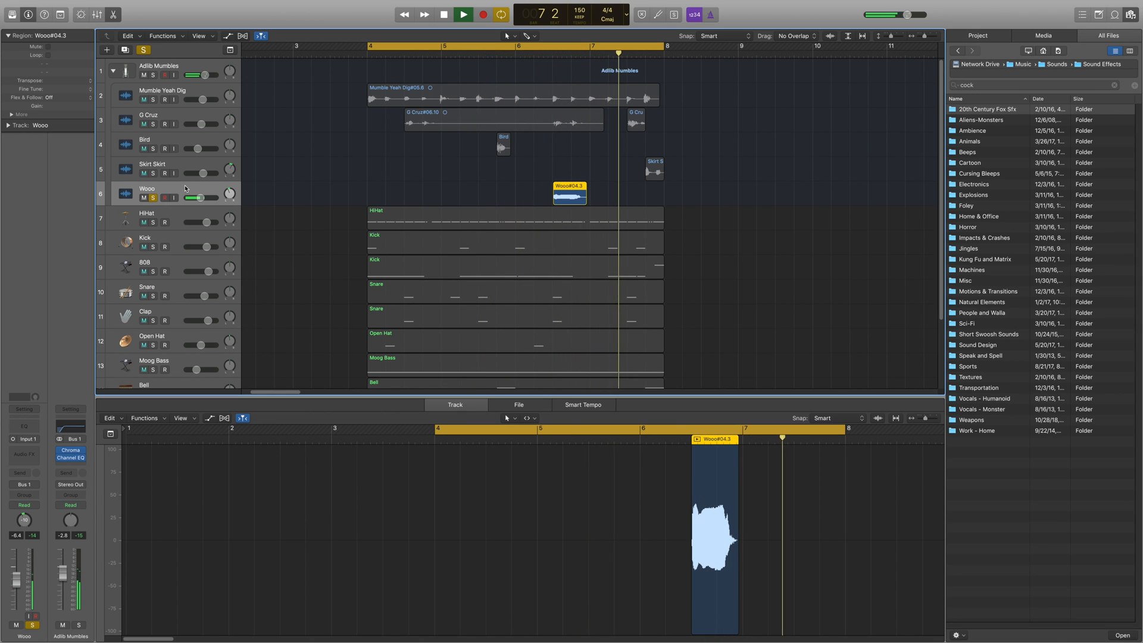
# Step: Solo the whole Adlib Mumbles track stack and play all the ad-libs together
pyautogui.click(153, 76)
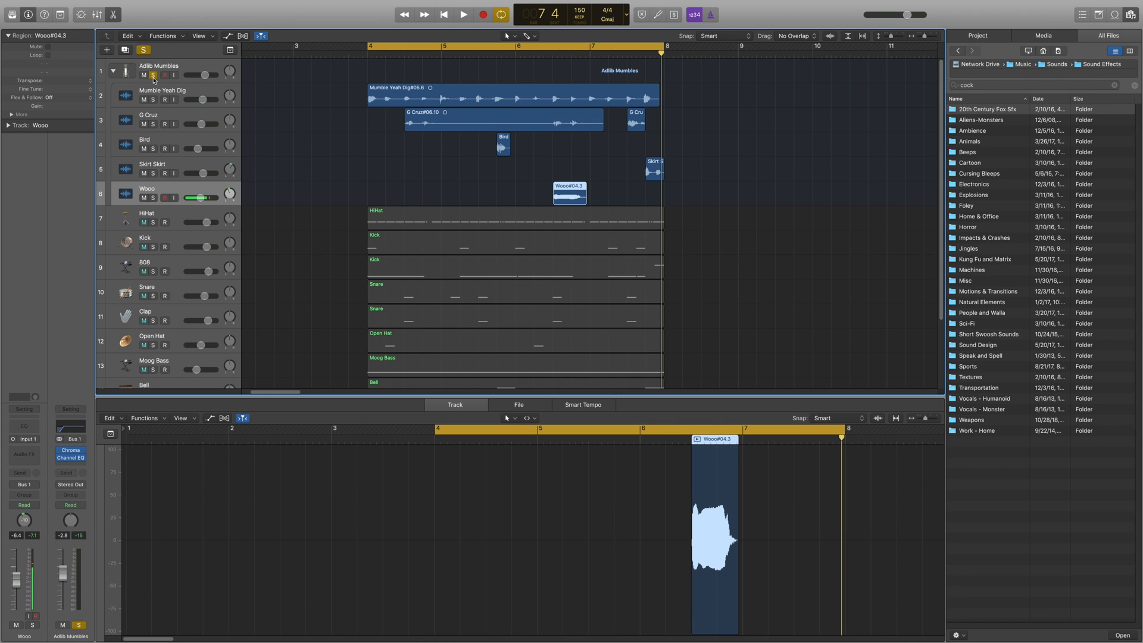
pyautogui.press('space')
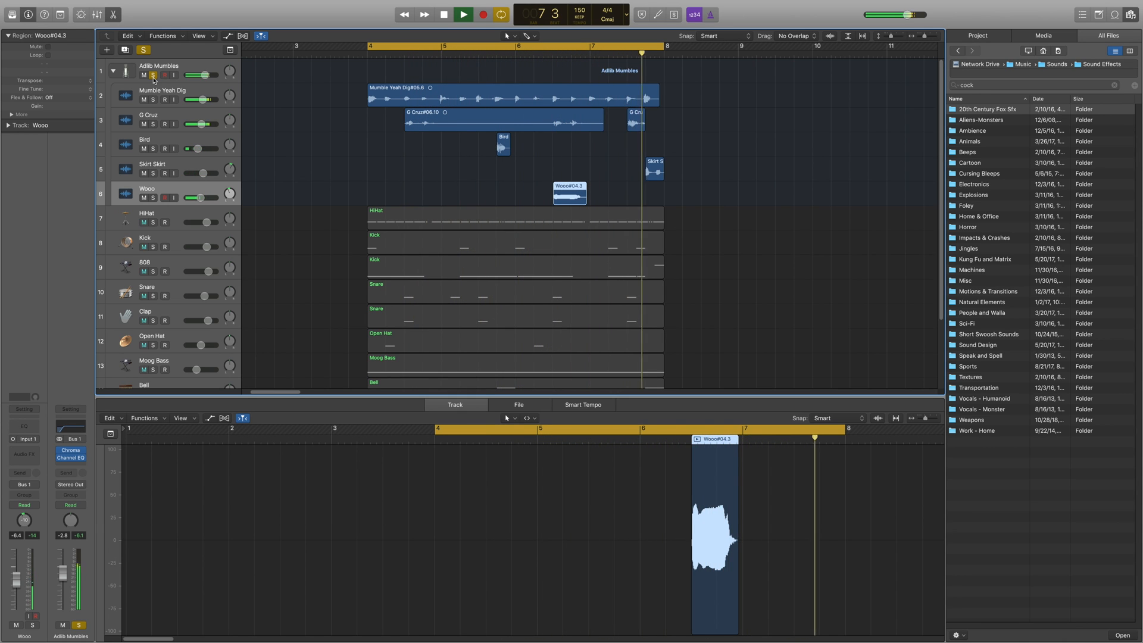
pyautogui.press('space')
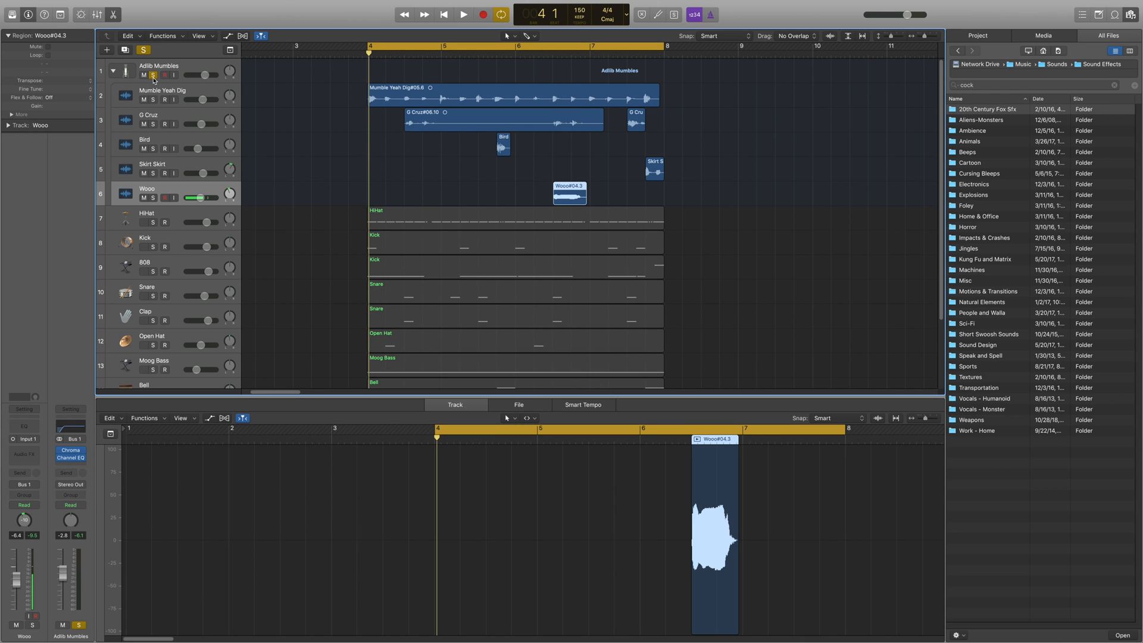
# Step: Turn off the Adlib Mumbles solo, play the ad-libs with the full beat, and show the HiHat region's notes
pyautogui.click(153, 75)
pyautogui.press('space')
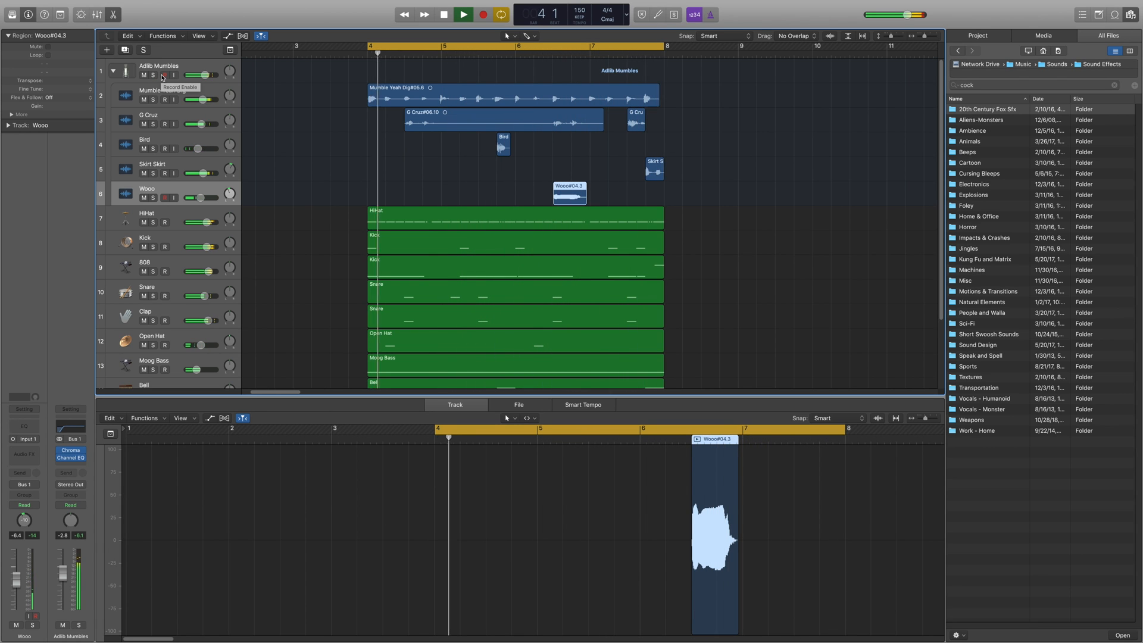
pyautogui.click(394, 210)
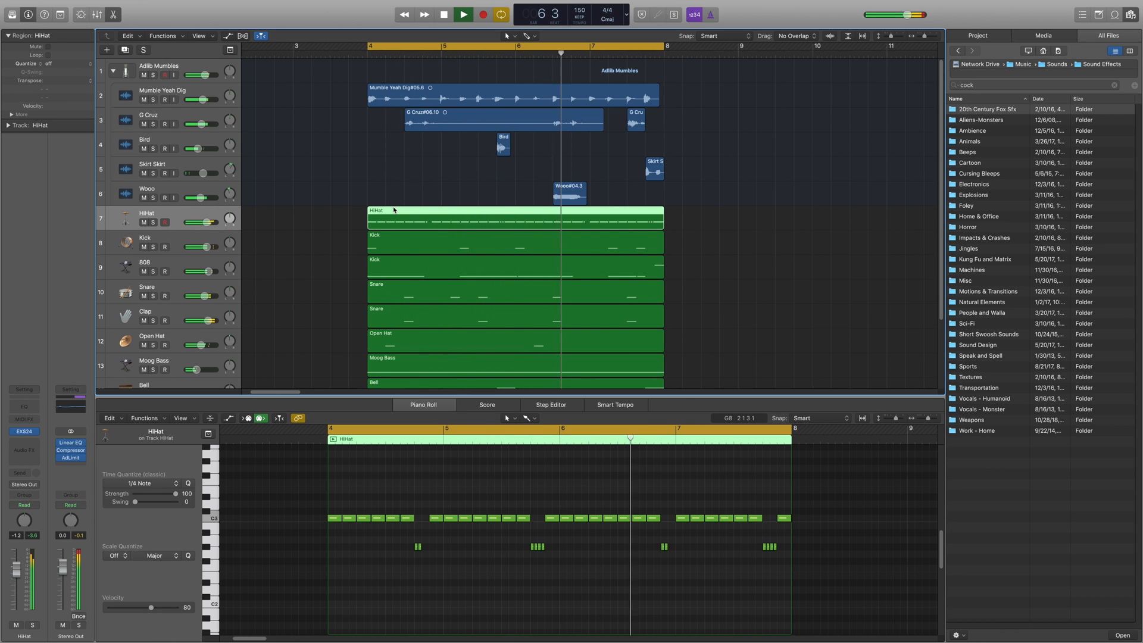
pyautogui.press('space')
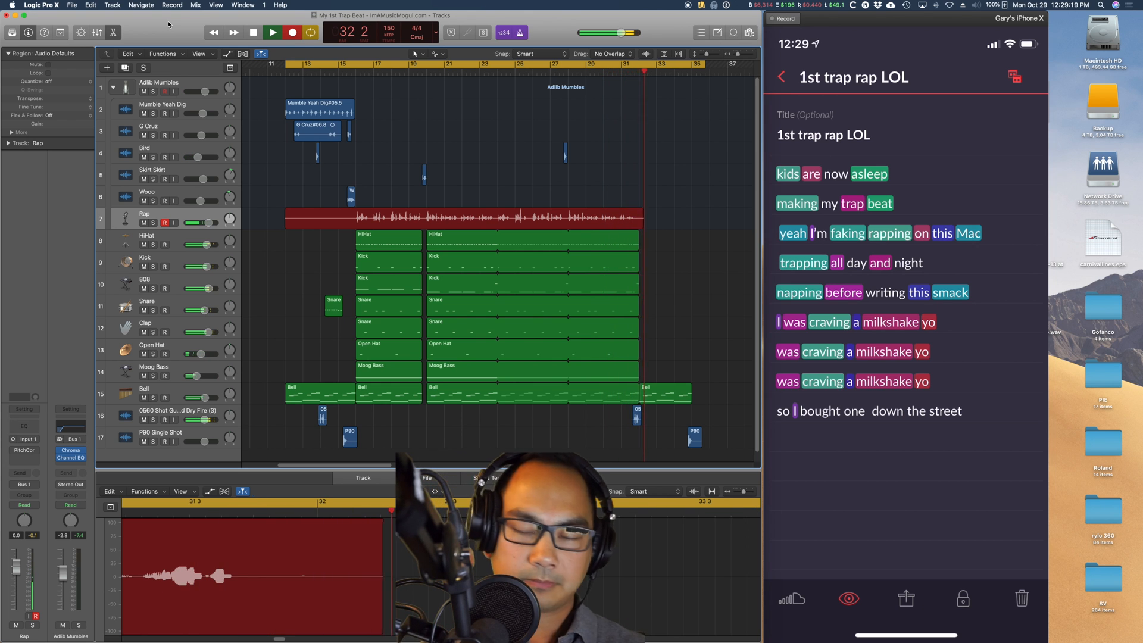
# Step: End the vocal recording on the Rap track at about bar 32
pyautogui.press('space')
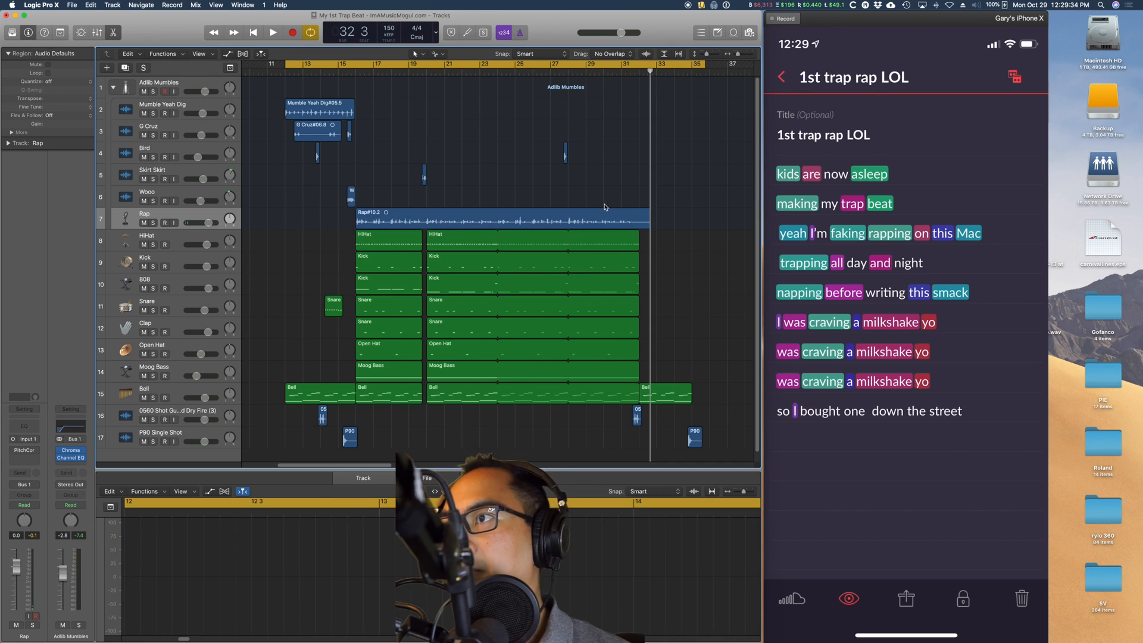